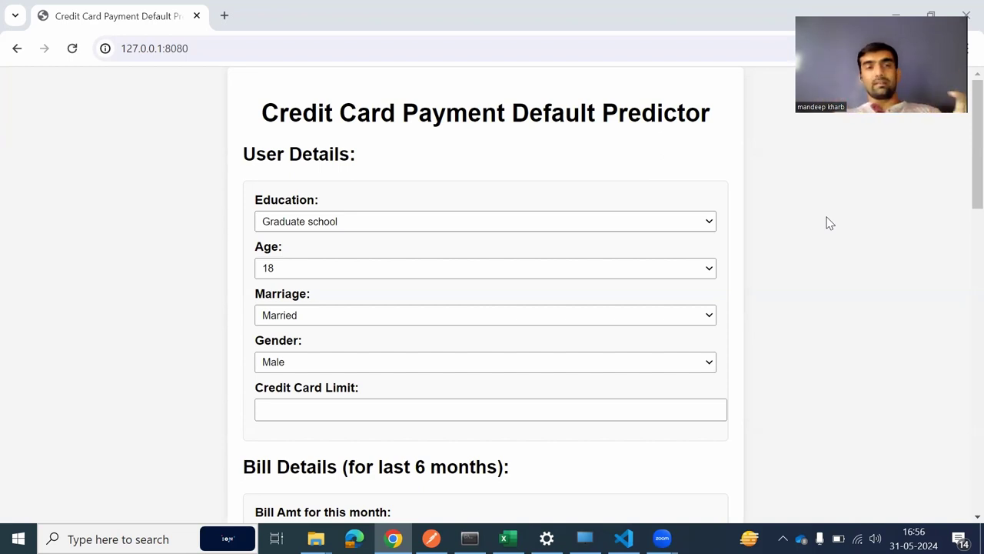
pyautogui.click(74, 51)
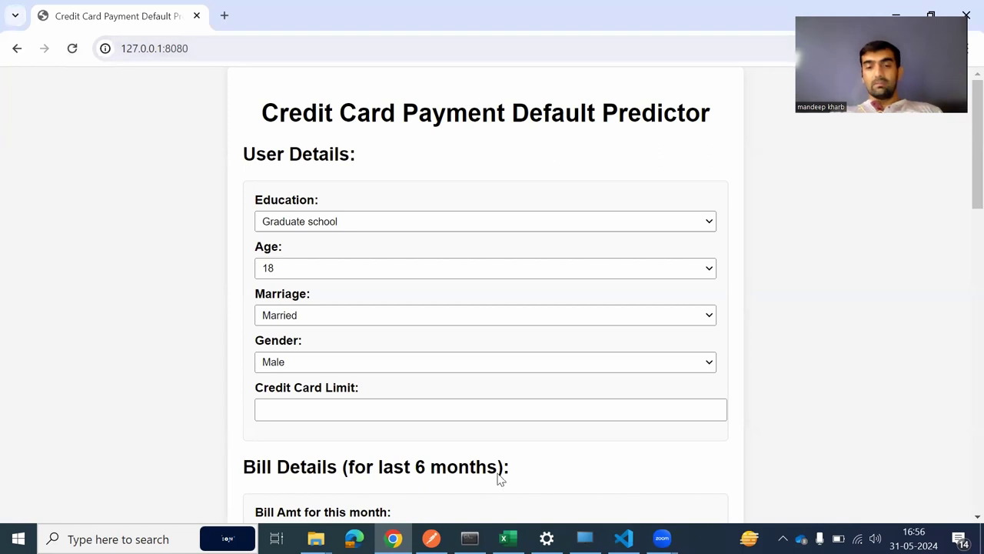
pyautogui.hotkey('alt', 'Tab')
pyautogui.hotkey('alt', 'Tab')
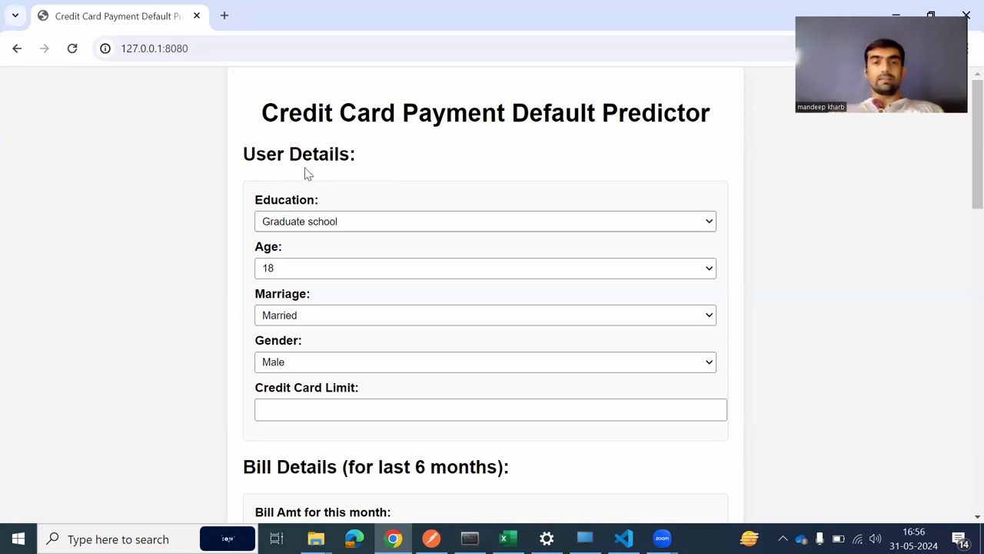
pyautogui.moveTo(244, 154); pyautogui.dragTo(406, 164)
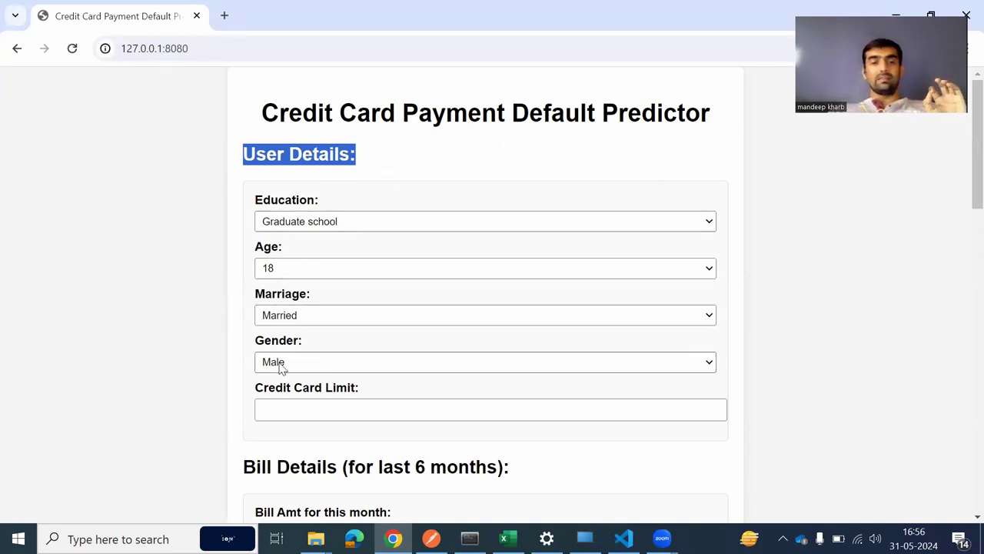
# Step: Set the education to University and the age to 26 in the user details
pyautogui.click(706, 221)
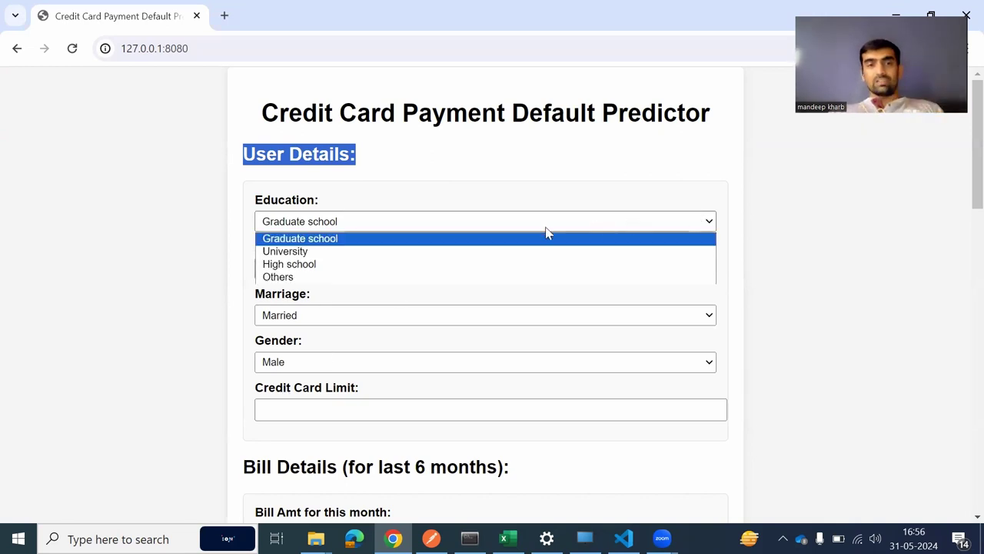
pyautogui.click(422, 255)
pyautogui.click(407, 278)
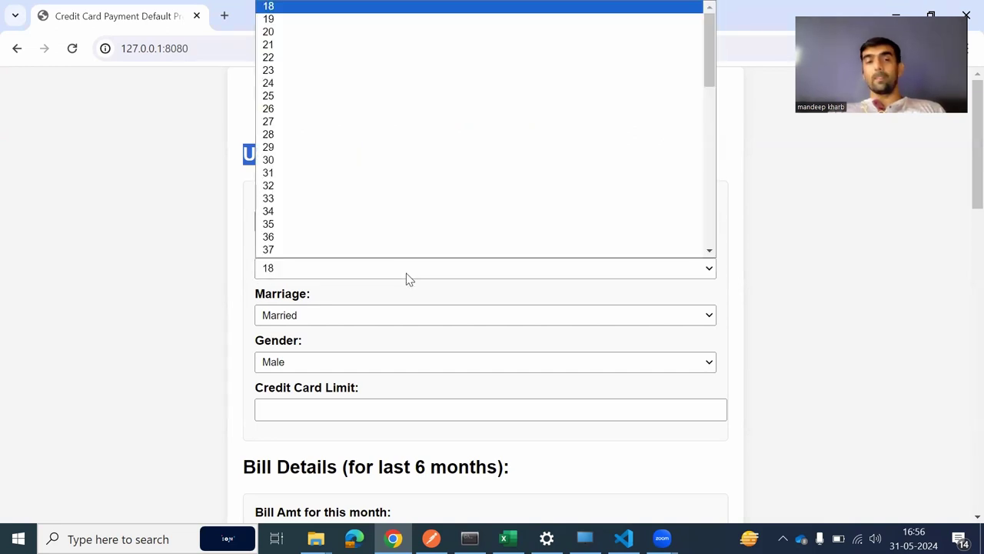
pyautogui.click(341, 108)
# Step: Choose Married and Male for marriage and gender, and enter a credit card limit of 200000
pyautogui.click(334, 321)
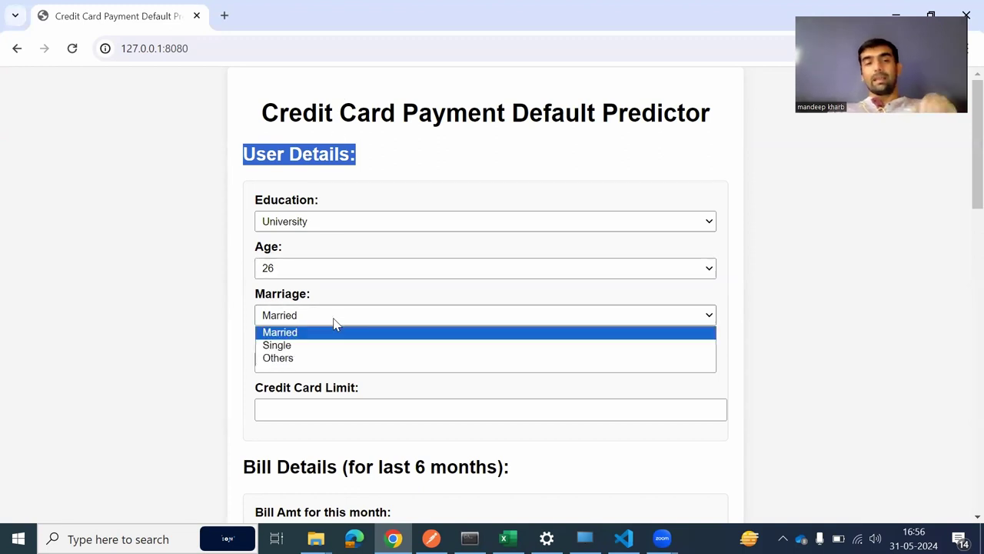
pyautogui.click(333, 323)
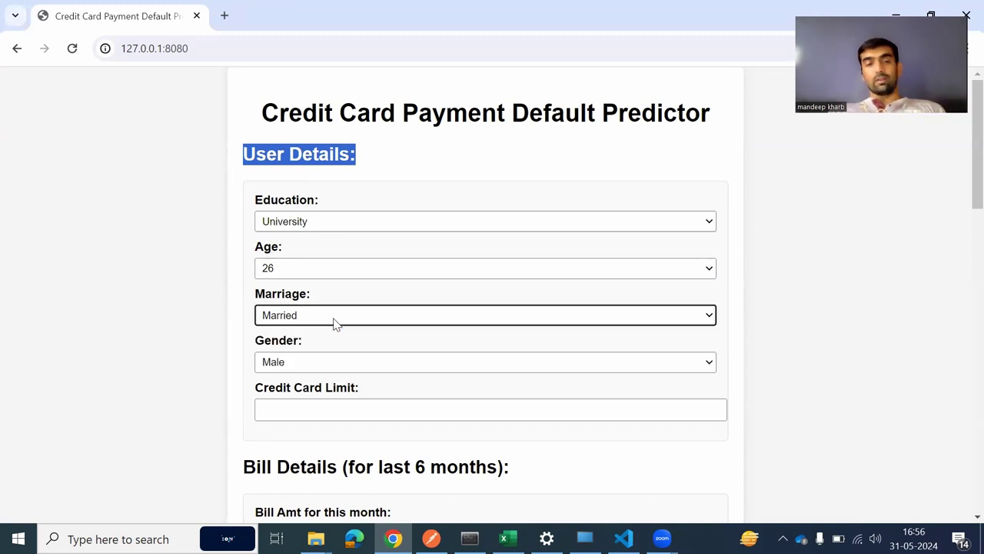
pyautogui.click(314, 366)
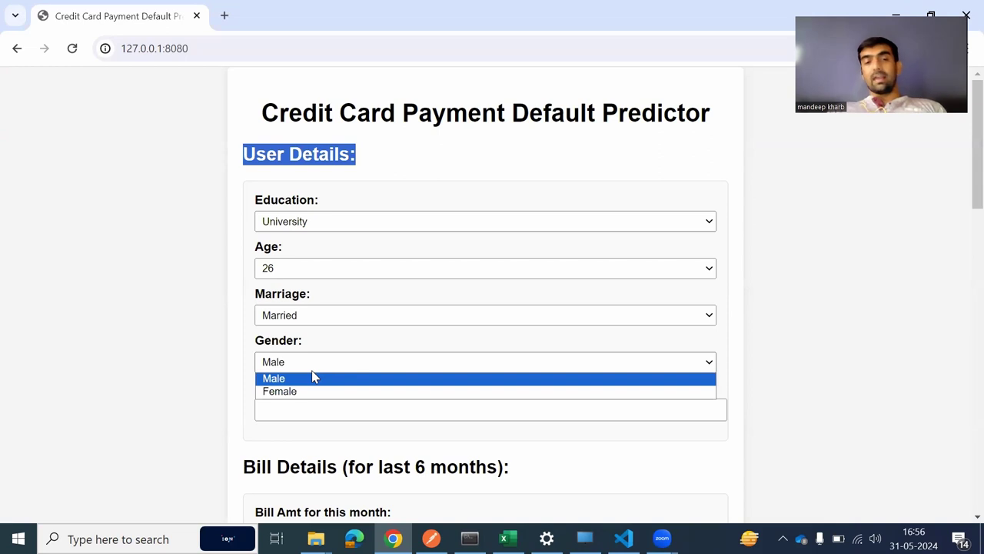
pyautogui.click(313, 377)
pyautogui.click(305, 413)
pyautogui.write('20000')
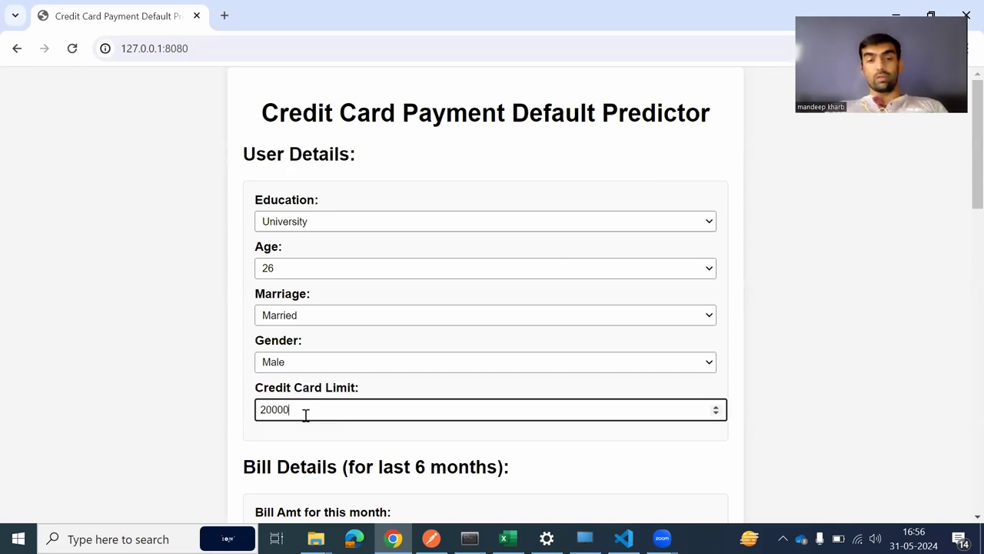
pyautogui.write('0')
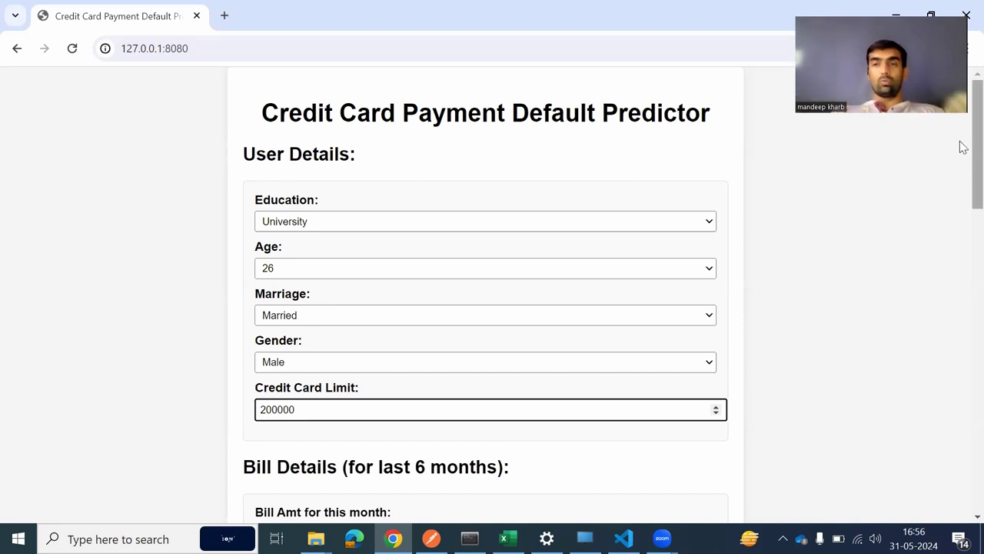
# Step: Enter bill amounts of 20000 for this month, 20000 for 1 month before and 15600 for 2 months before
pyautogui.scroll(-4, 963, 146)
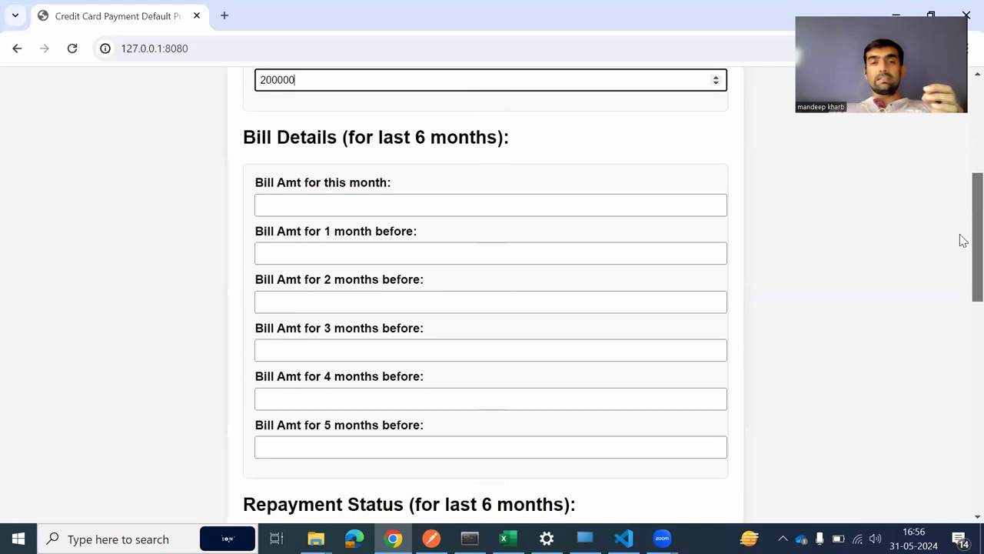
pyautogui.moveTo(240, 137); pyautogui.dragTo(523, 139)
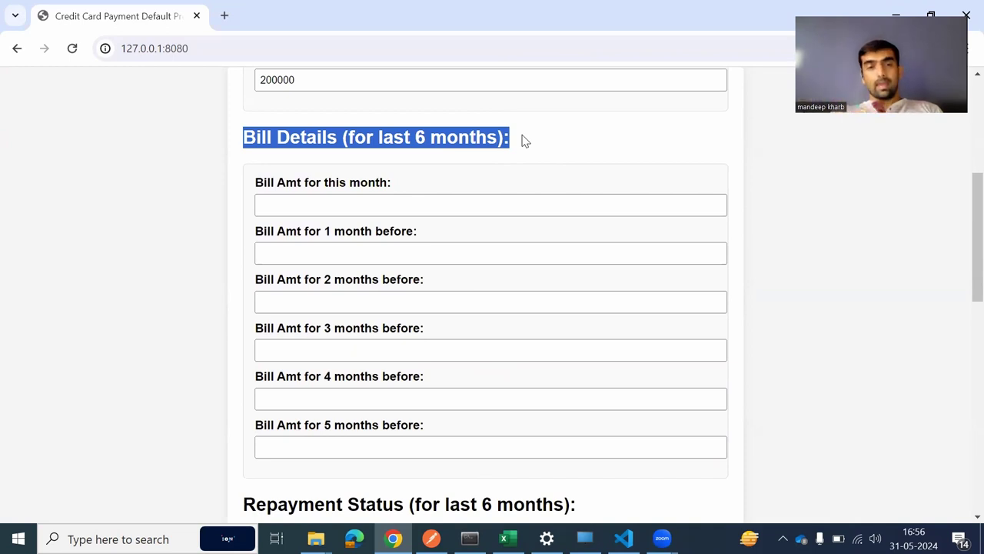
pyautogui.click(318, 208)
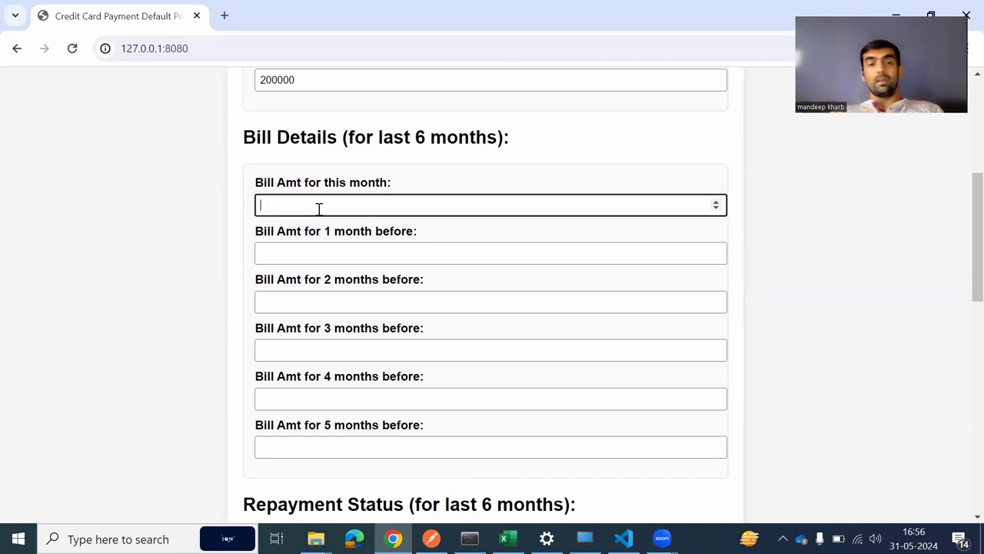
pyautogui.write('20000')
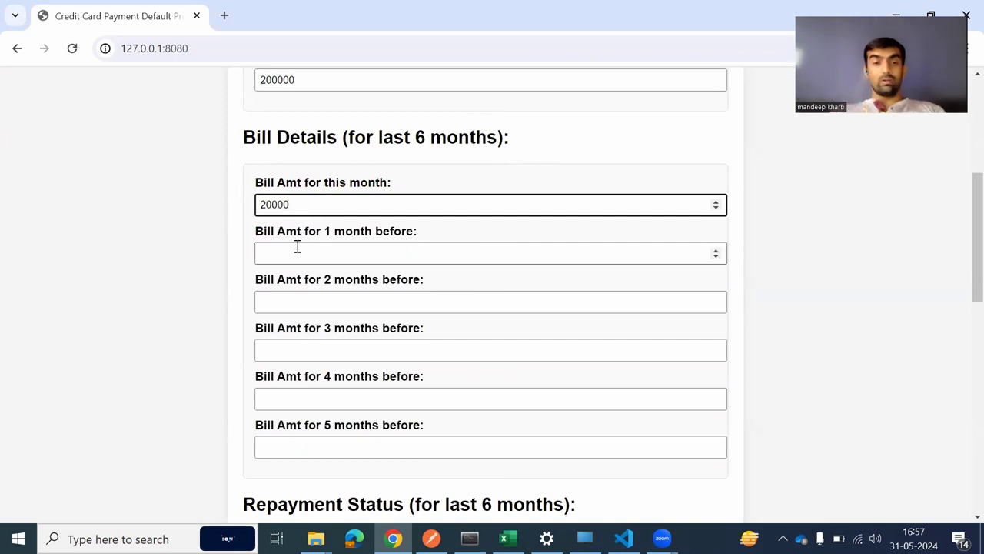
pyautogui.click(296, 246)
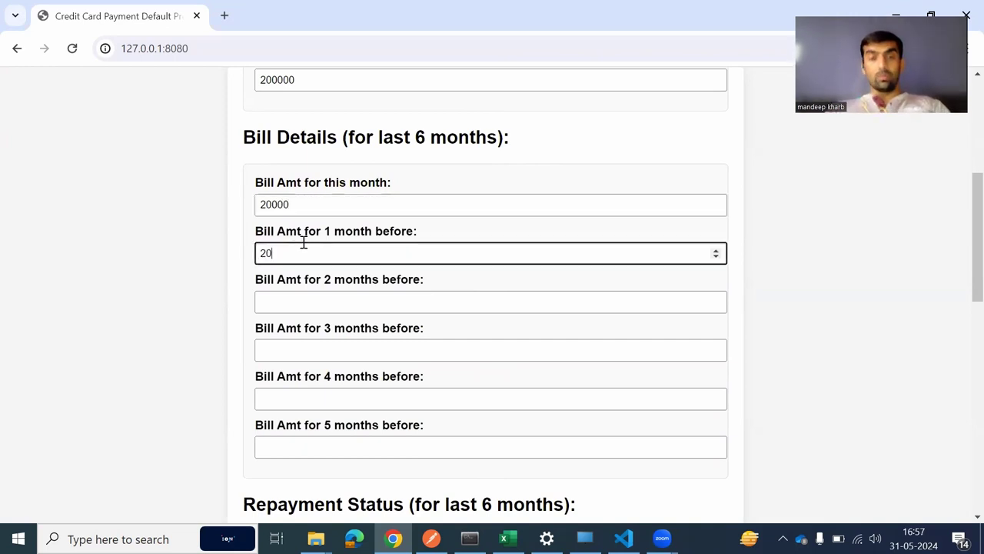
pyautogui.click(308, 298)
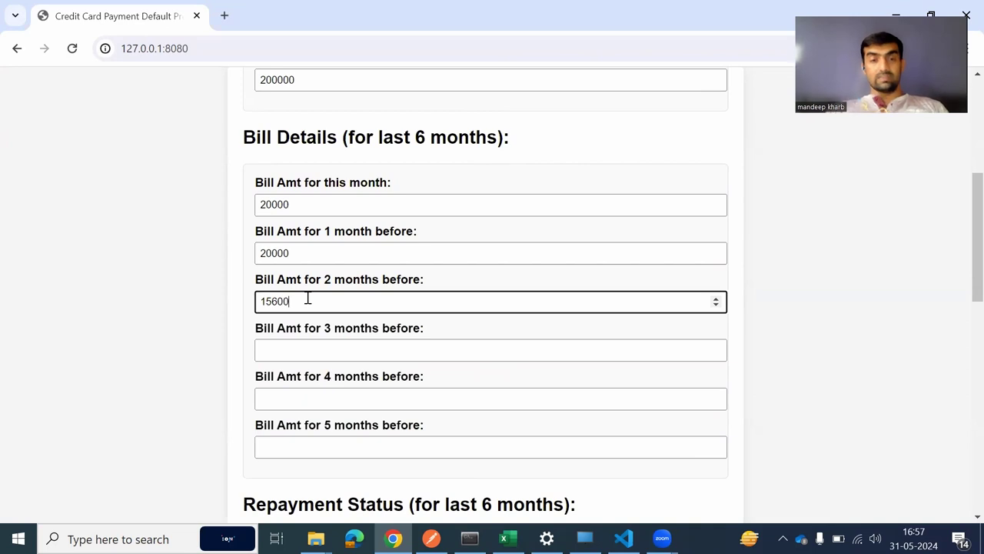
# Step: Enter bill amounts of 12000, 1000 and 1232 for 3, 4 and 5 months before
pyautogui.click(310, 351)
pyautogui.write('12000')
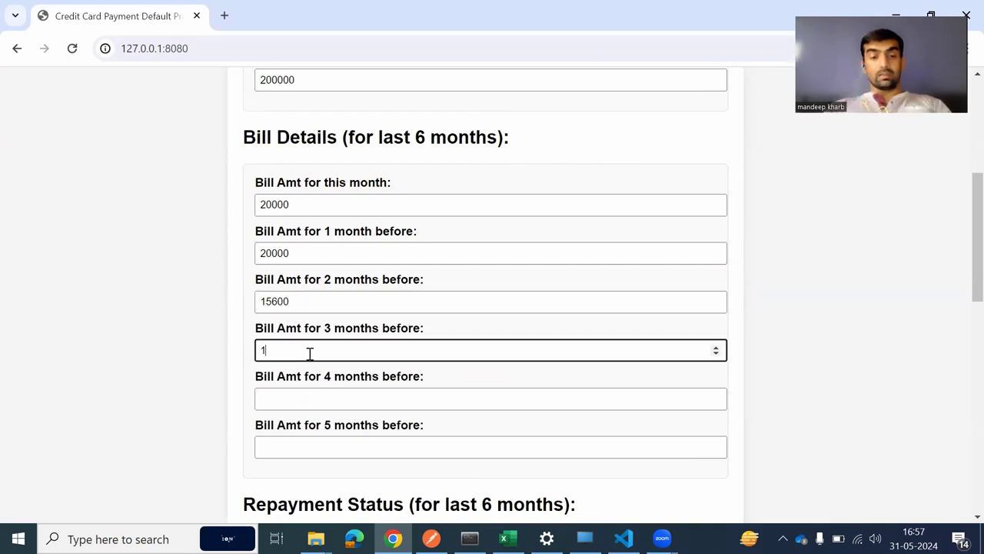
pyautogui.click(304, 399)
pyautogui.write('1000')
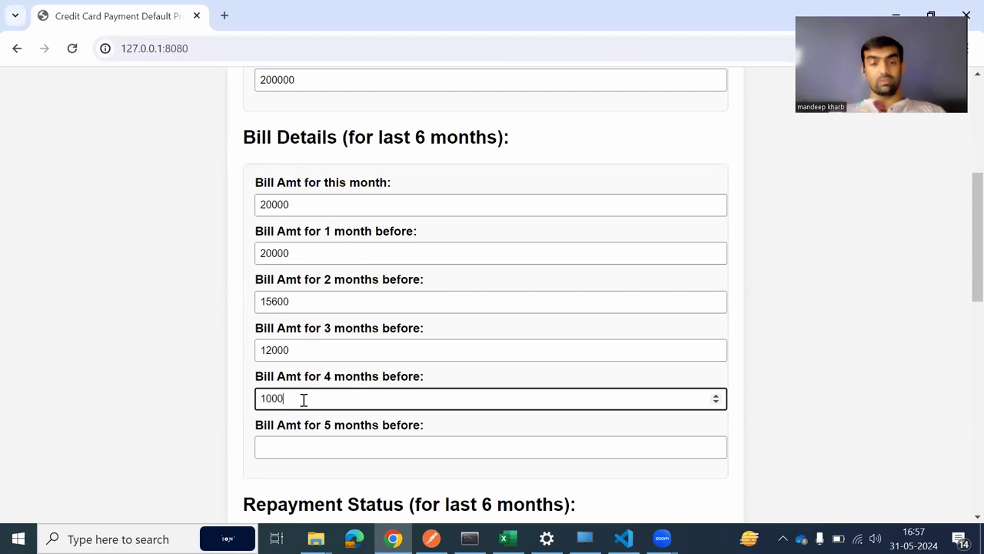
pyautogui.click(312, 456)
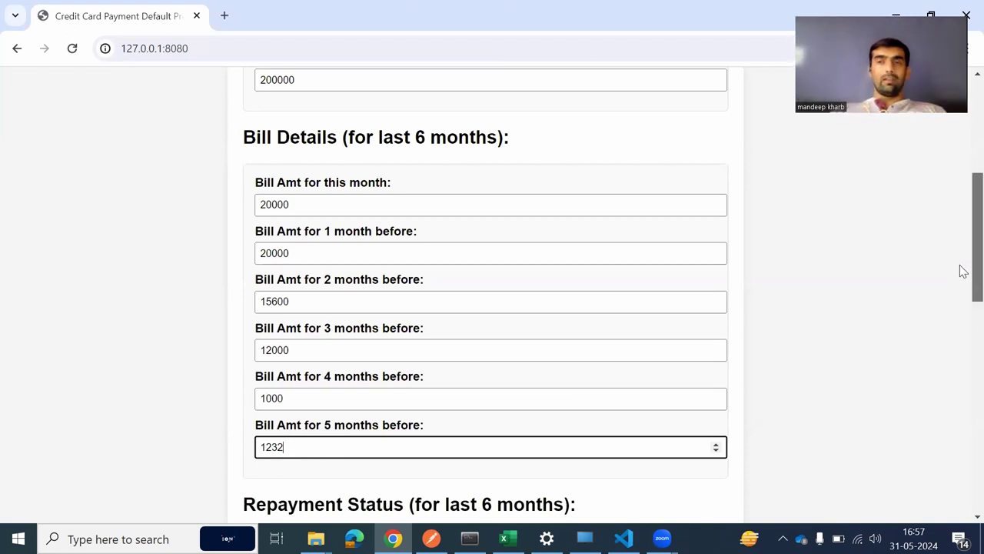
# Step: Set the repayment status to a two-month delay for this month, one month for 1 month before and three months for 2 months before
pyautogui.scroll(-3, 961, 270)
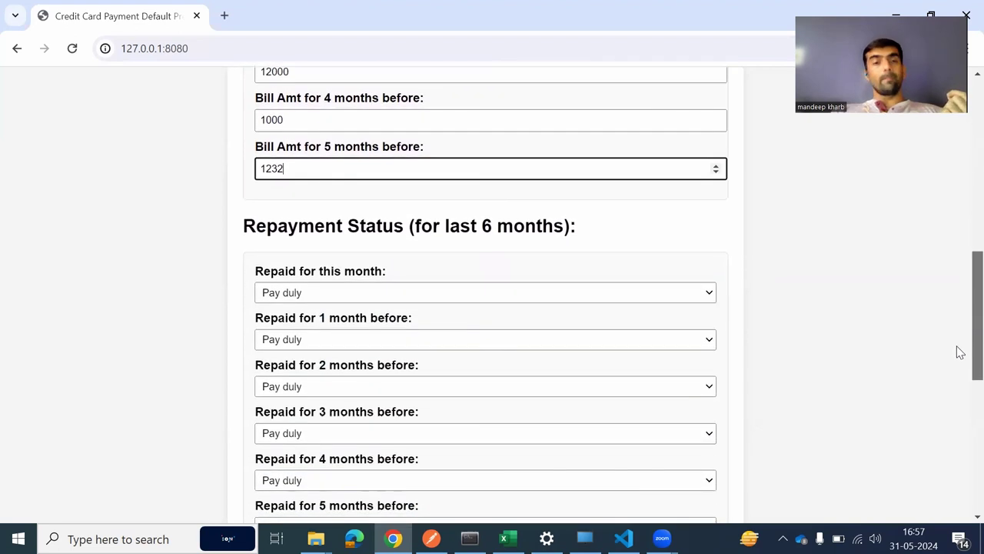
pyautogui.scroll(1, 946, 308)
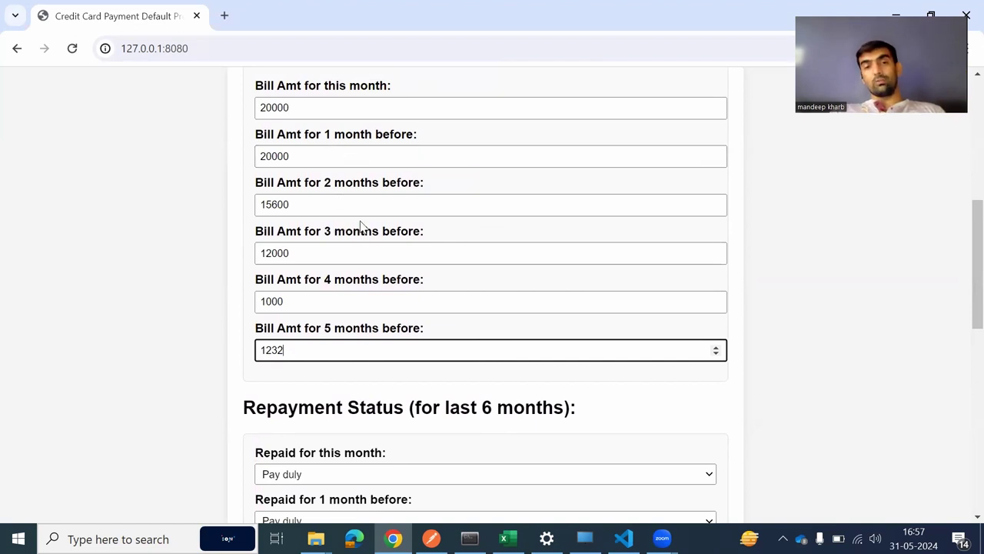
pyautogui.moveTo(960, 233); pyautogui.dragTo(961, 314)
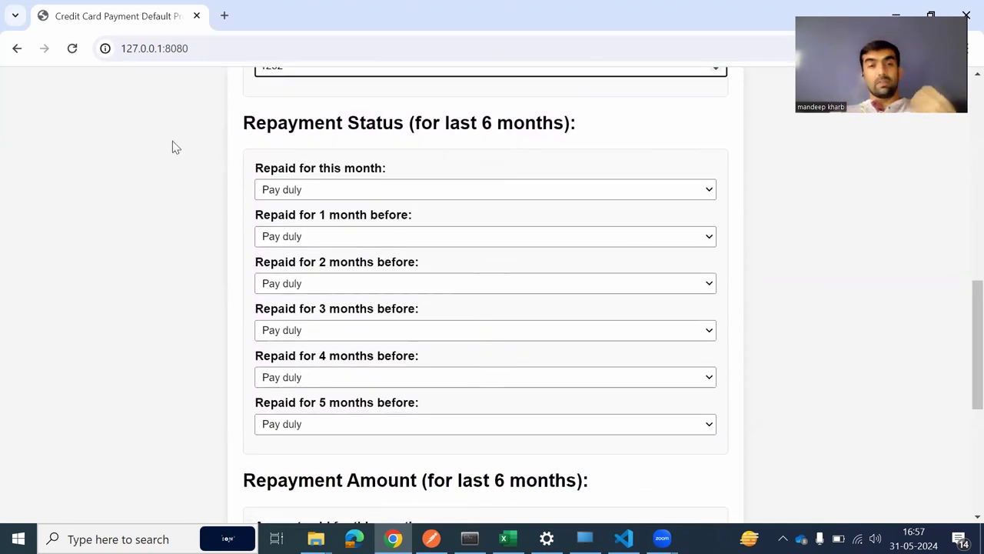
pyautogui.click(295, 194)
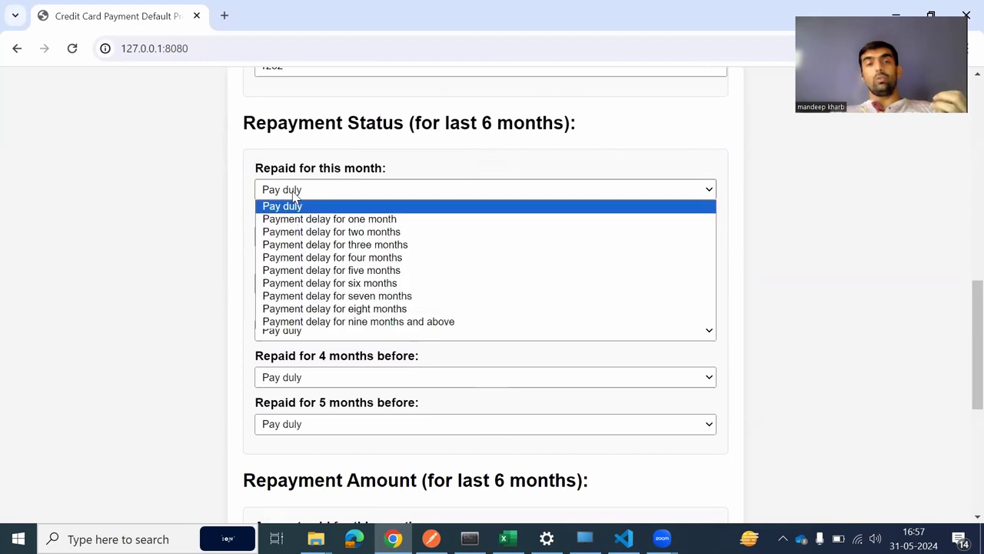
pyautogui.click(332, 233)
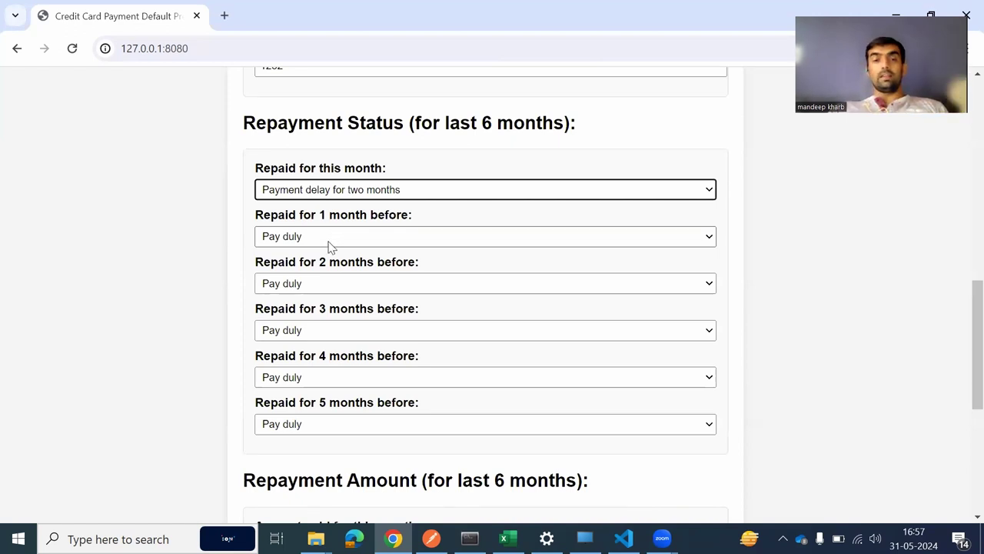
pyautogui.click(331, 244)
pyautogui.click(330, 269)
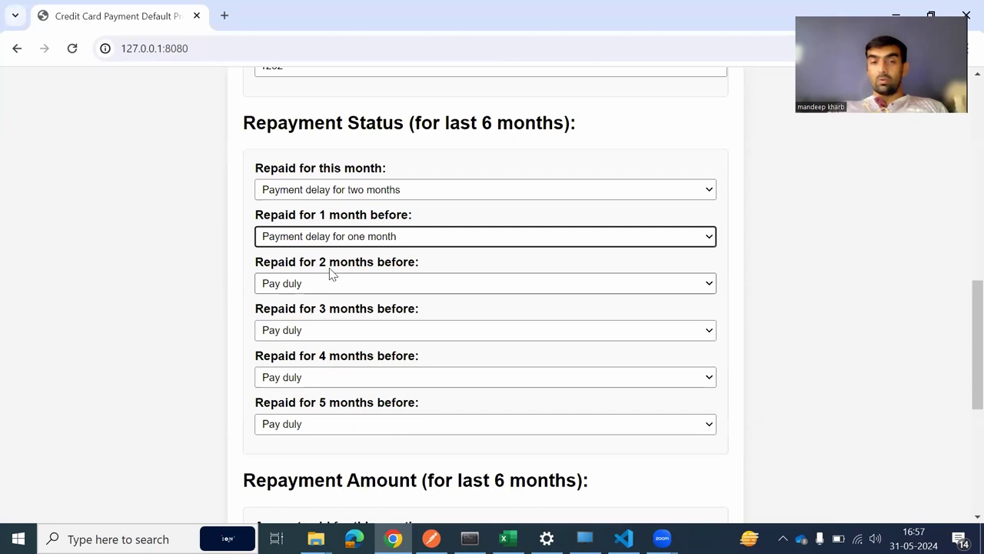
pyautogui.click(330, 283)
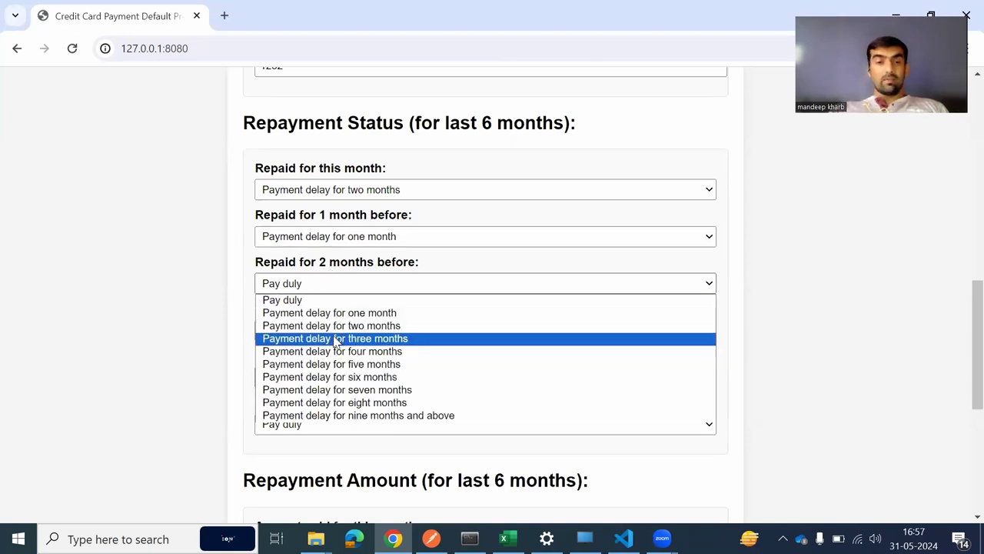
pyautogui.click(335, 338)
# Step: Set the repayment status to Pay duly for 3 months before, a four-month delay for 4 months before and eight months for 5 months before
pyautogui.click(335, 340)
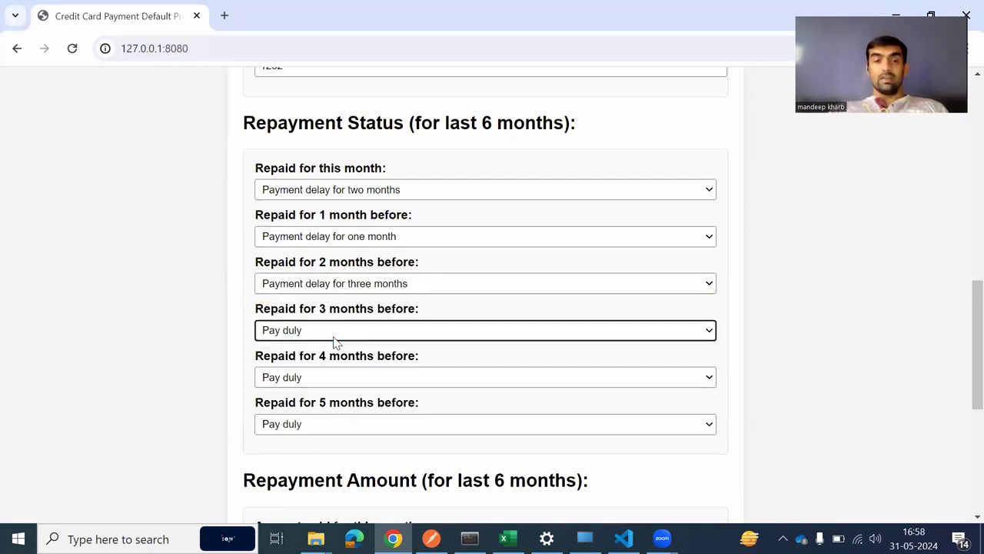
pyautogui.click(335, 337)
pyautogui.click(332, 353)
pyautogui.click(330, 377)
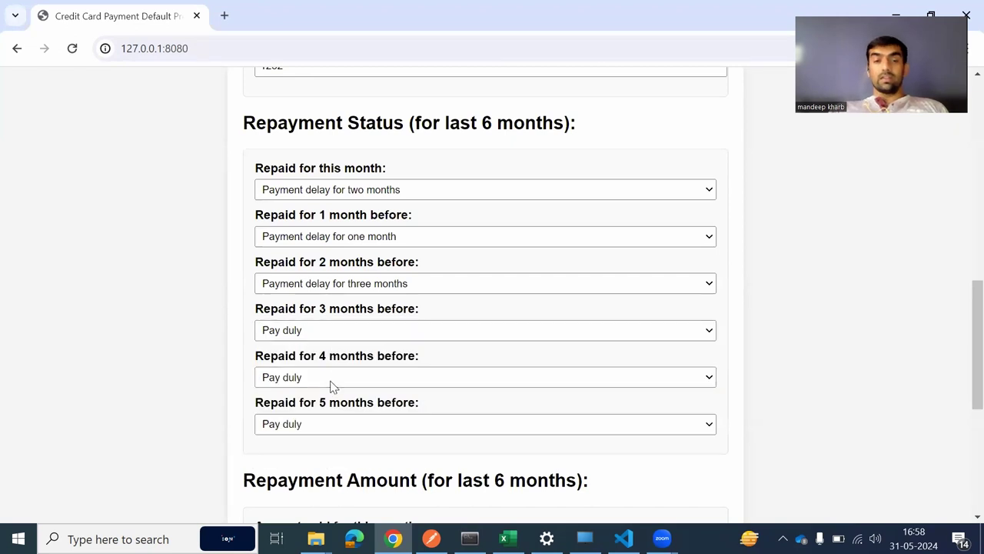
pyautogui.click(330, 380)
pyautogui.click(336, 445)
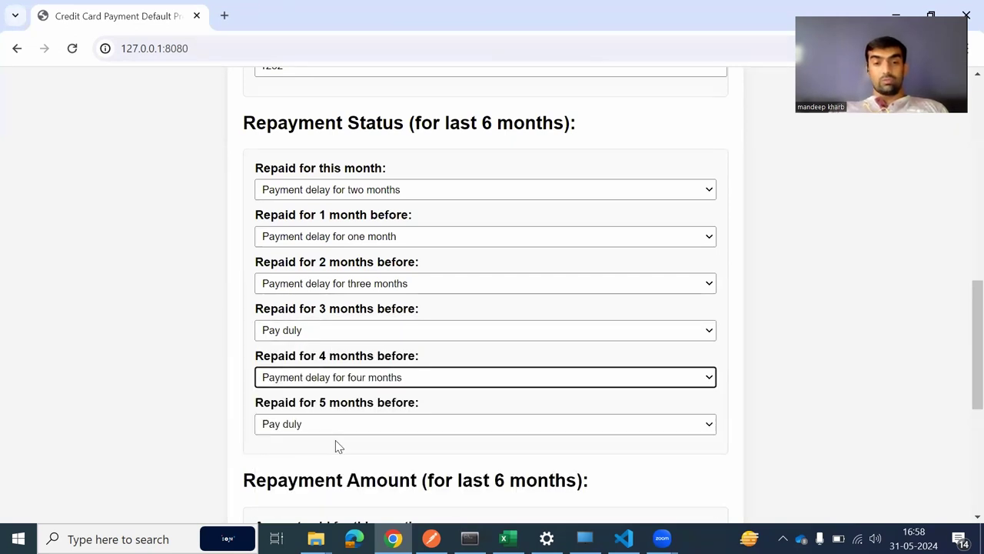
pyautogui.click(335, 425)
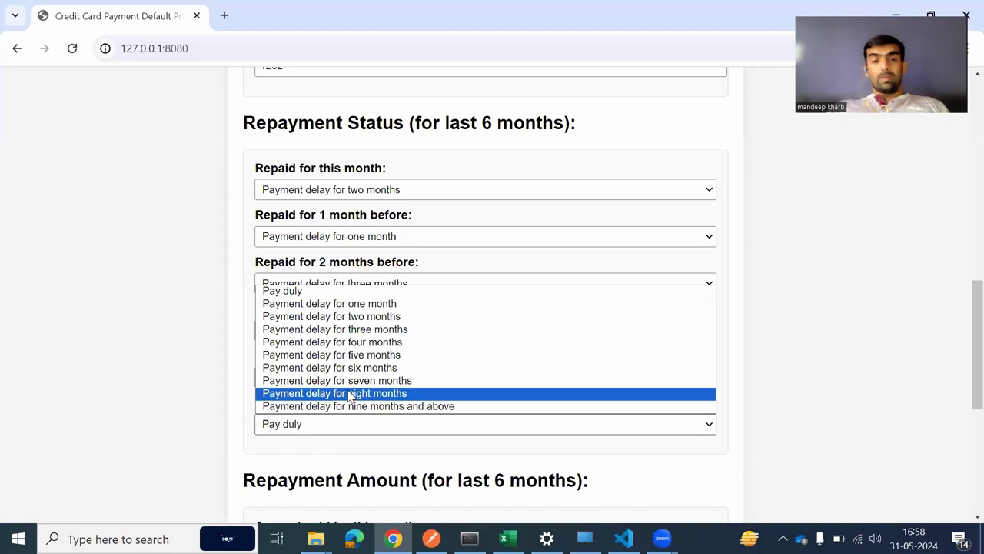
pyautogui.click(350, 395)
# Step: Enter repayment amounts of 100 for this month, 1 month before and 2 months before, and 1000 for 3 months before
pyautogui.moveTo(963, 290); pyautogui.dragTo(950, 379)
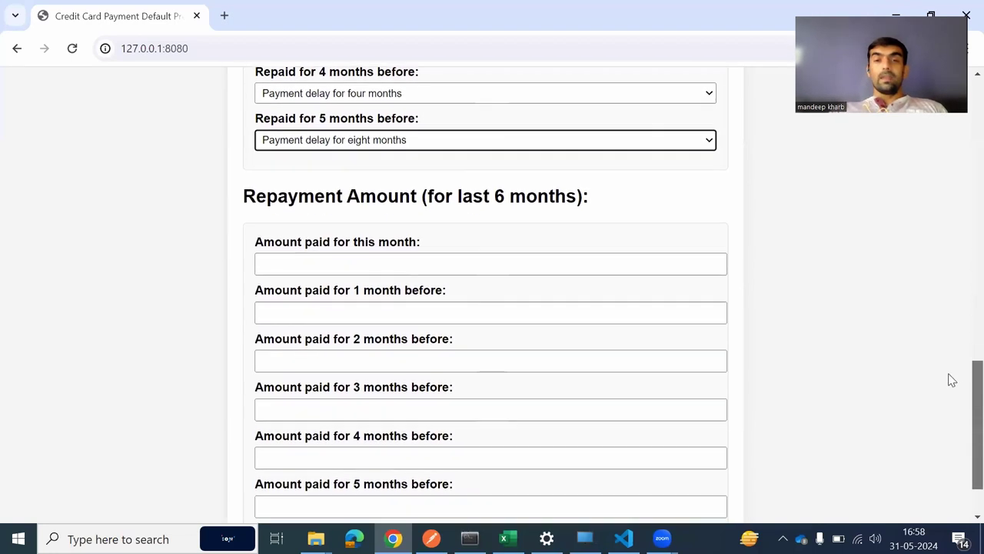
pyautogui.scroll(-1, 951, 384)
pyautogui.click(302, 213)
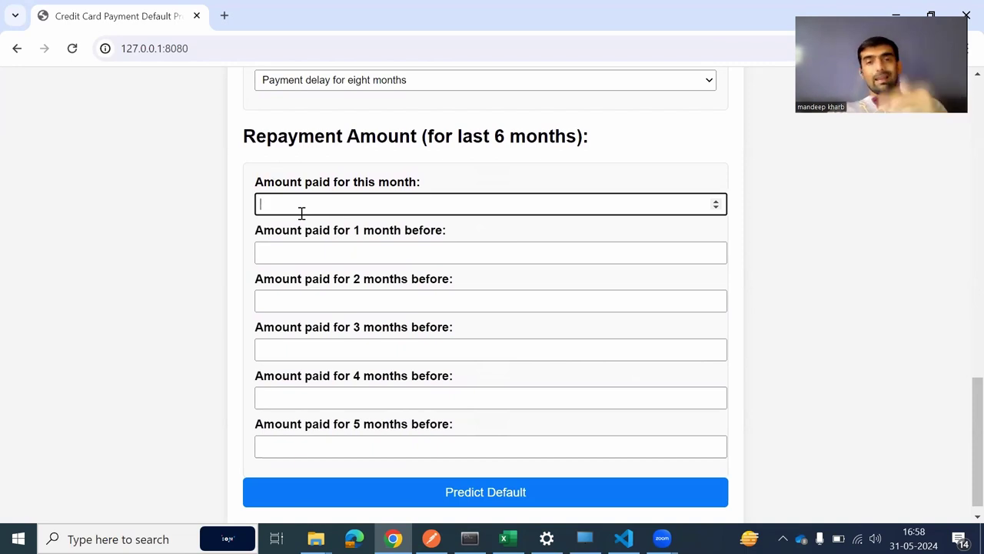
pyautogui.write('00')
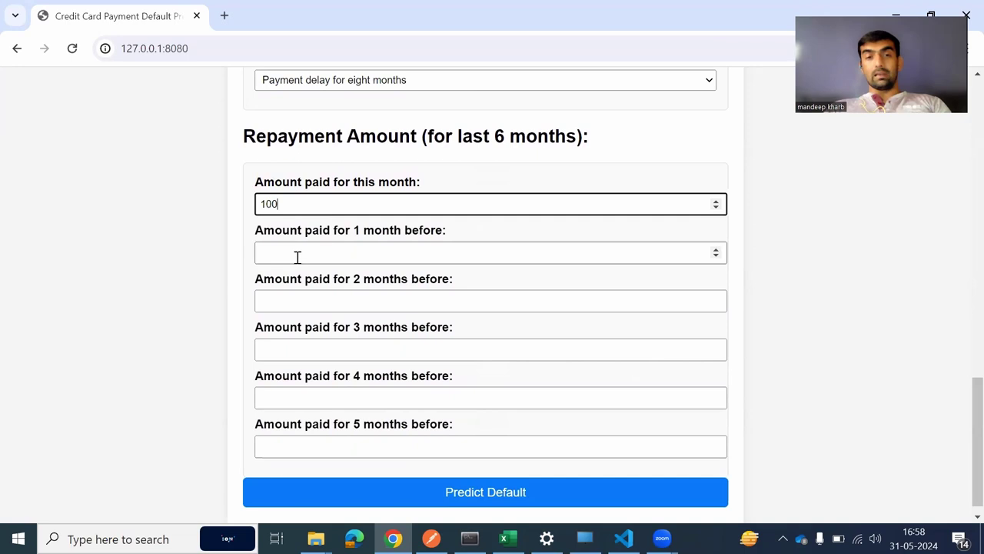
pyautogui.click(297, 255)
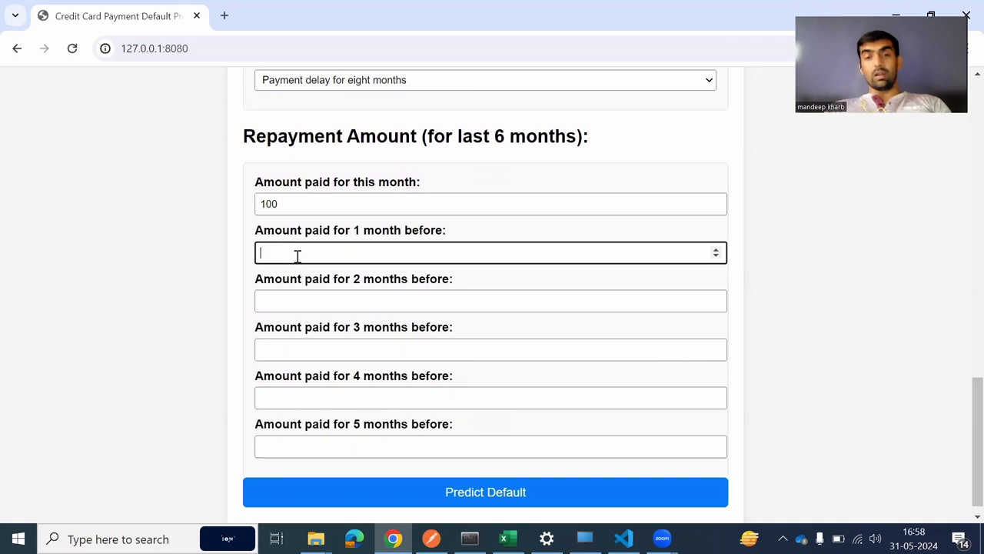
pyautogui.click(292, 303)
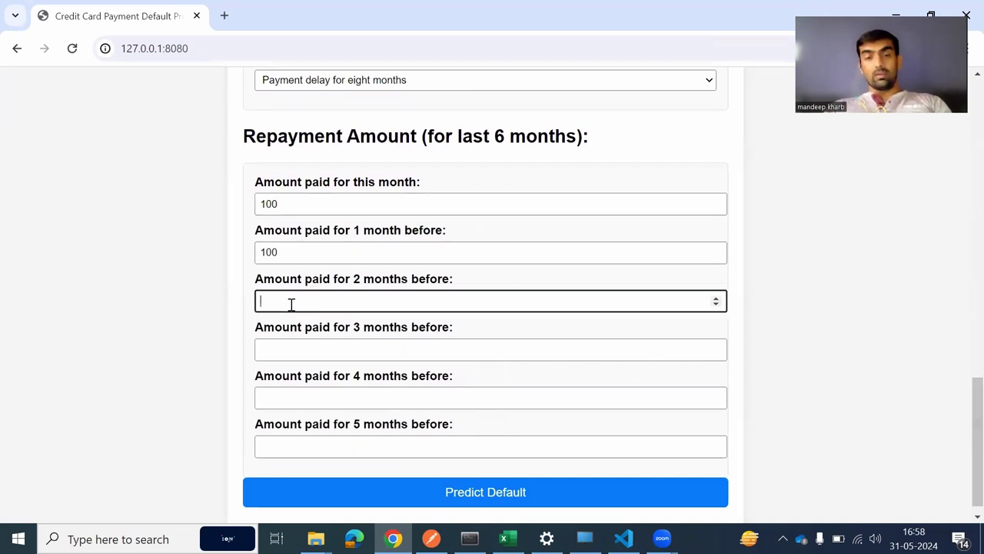
pyautogui.click(293, 350)
pyautogui.write('1000')
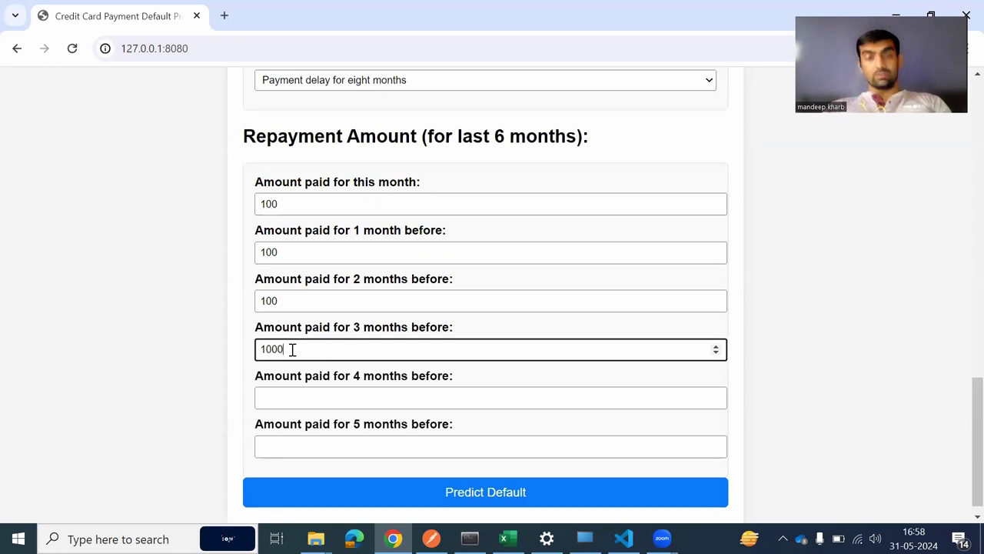
# Step: Enter repayment amounts of 10 for 4 months before and 100 for 5 months before
pyautogui.click(292, 394)
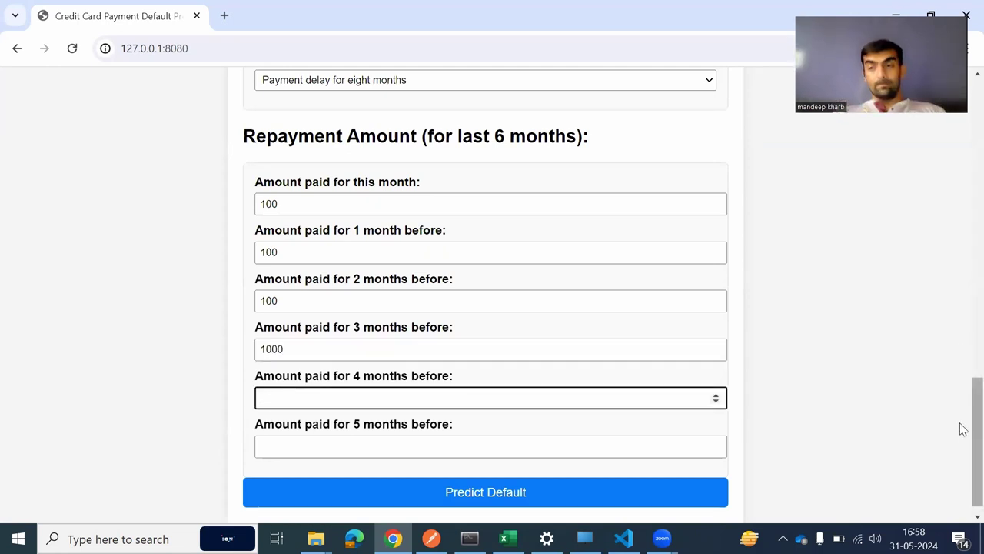
pyautogui.moveTo(966, 429); pyautogui.dragTo(947, 453)
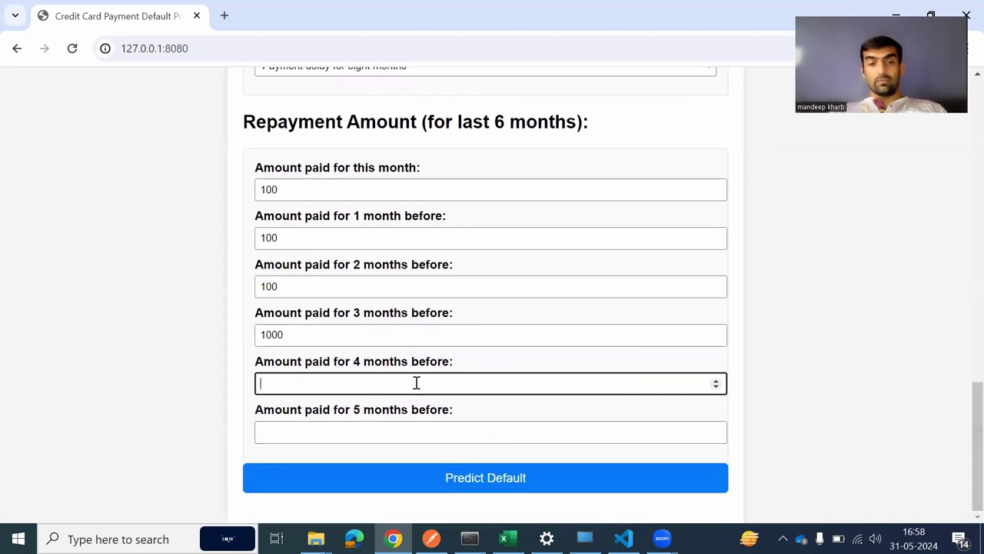
pyautogui.click(387, 441)
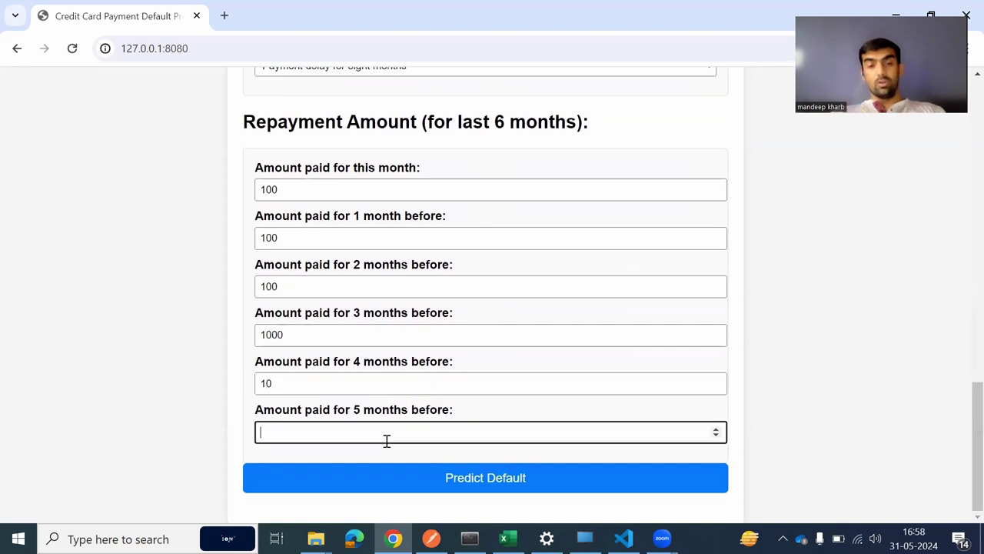
pyautogui.write('100')
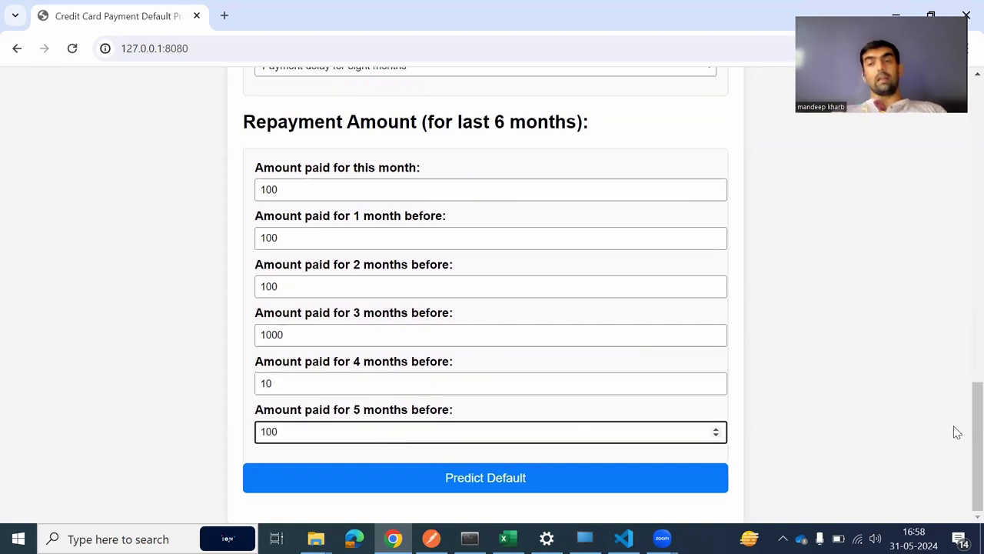
# Step: Review the filled-in user details, bill details, repayment status and repayment amount sections of the form
pyautogui.moveTo(960, 441); pyautogui.dragTo(963, 121)
pyautogui.scroll(-2, 963, 121)
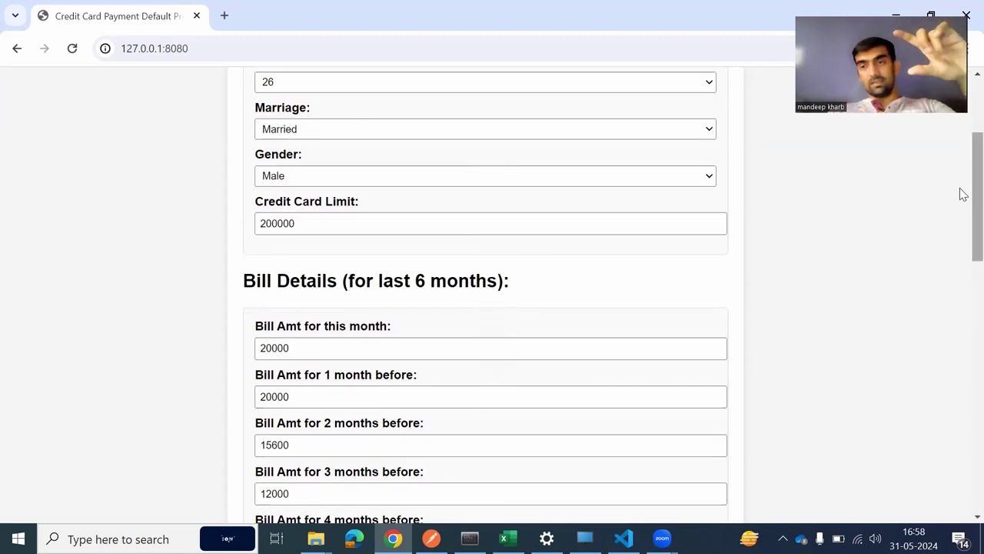
pyautogui.scroll(2, 962, 170)
pyautogui.moveTo(244, 127); pyautogui.dragTo(360, 112)
pyautogui.moveTo(233, 438); pyautogui.dragTo(593, 433)
pyautogui.moveTo(961, 202); pyautogui.dragTo(963, 342)
pyautogui.moveTo(248, 269); pyautogui.dragTo(730, 281)
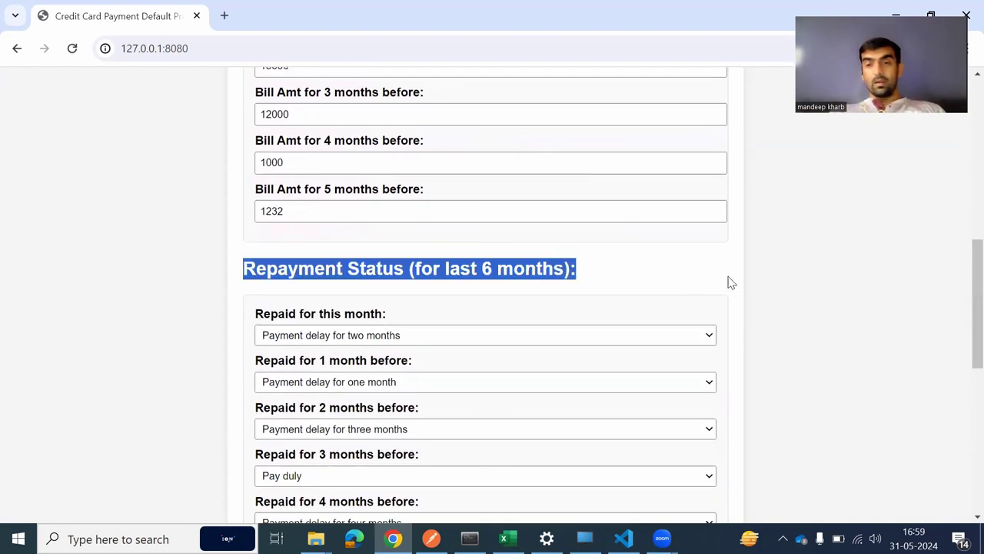
pyautogui.moveTo(960, 272); pyautogui.dragTo(962, 422)
pyautogui.moveTo(238, 126); pyautogui.dragTo(642, 132)
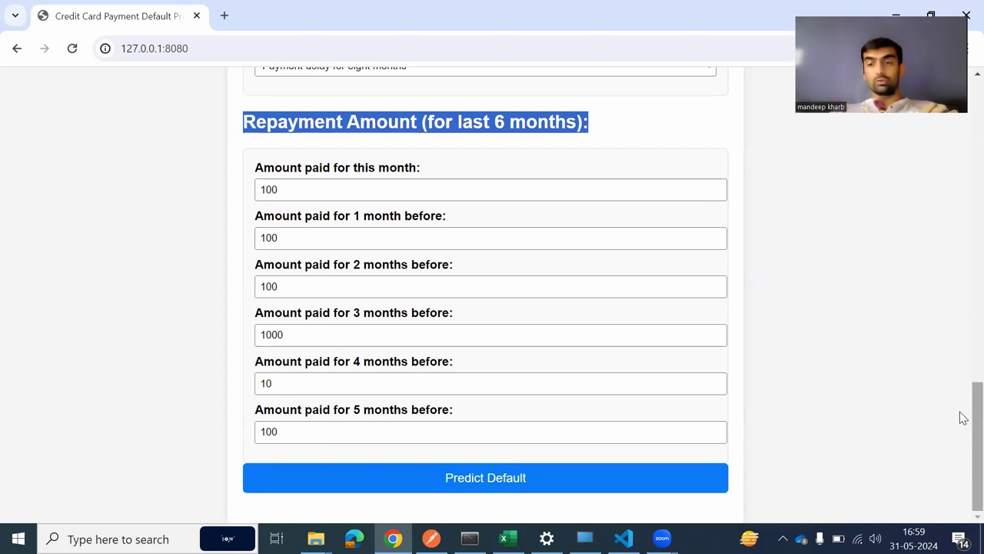
# Step: Run the default prediction and examine the predicted outcome and the probability of default
pyautogui.click(628, 481)
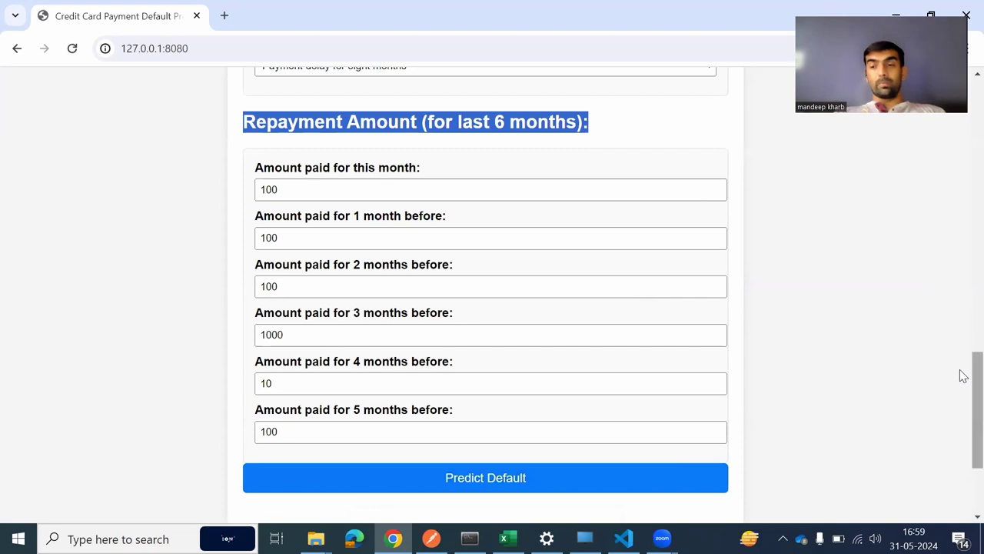
pyautogui.scroll(-3, 960, 415)
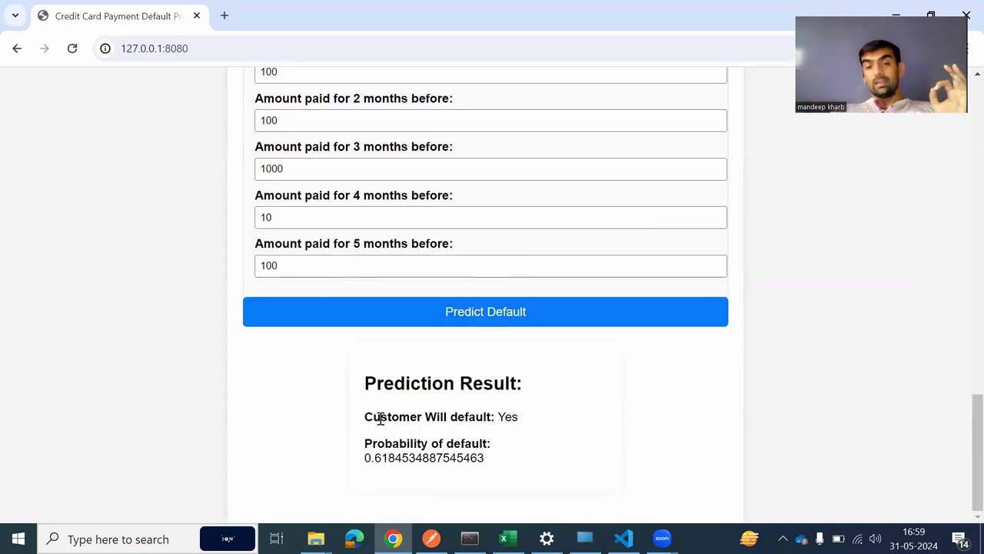
pyautogui.moveTo(380, 418); pyautogui.dragTo(522, 421)
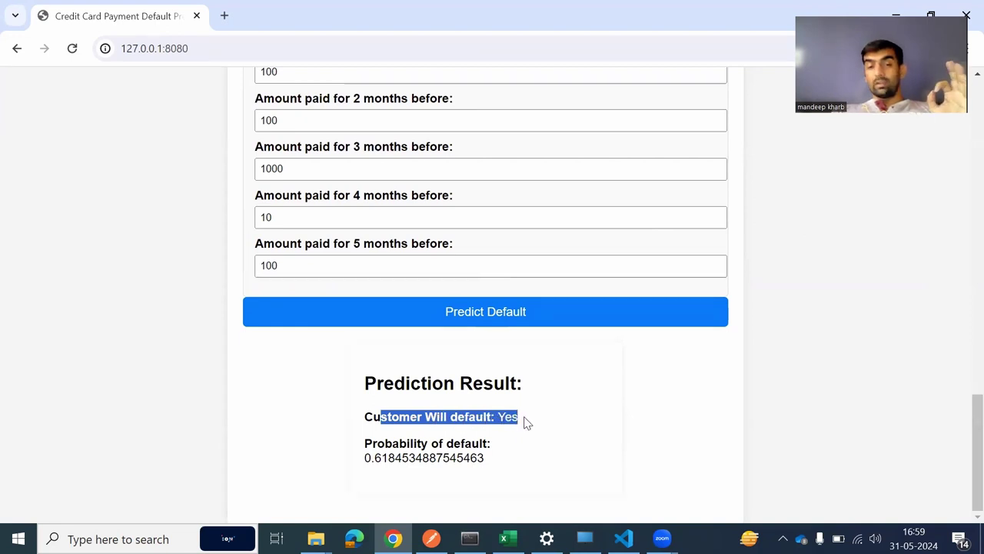
pyautogui.moveTo(364, 457); pyautogui.dragTo(492, 459)
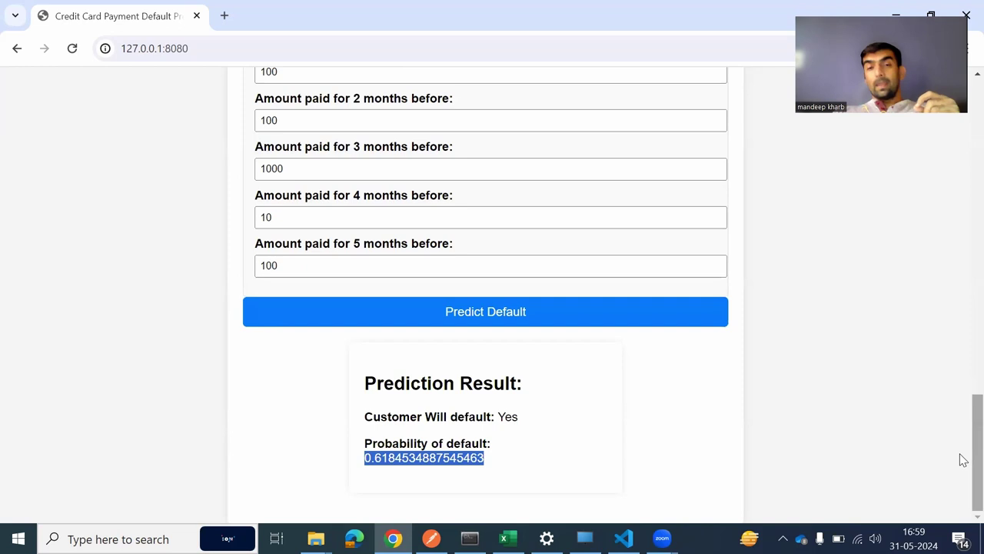
# Step: Compare the entered credit limit, bill amounts and repayment statuses with the prediction result
pyautogui.scroll(3, 961, 454)
pyautogui.moveTo(963, 413); pyautogui.dragTo(960, 206)
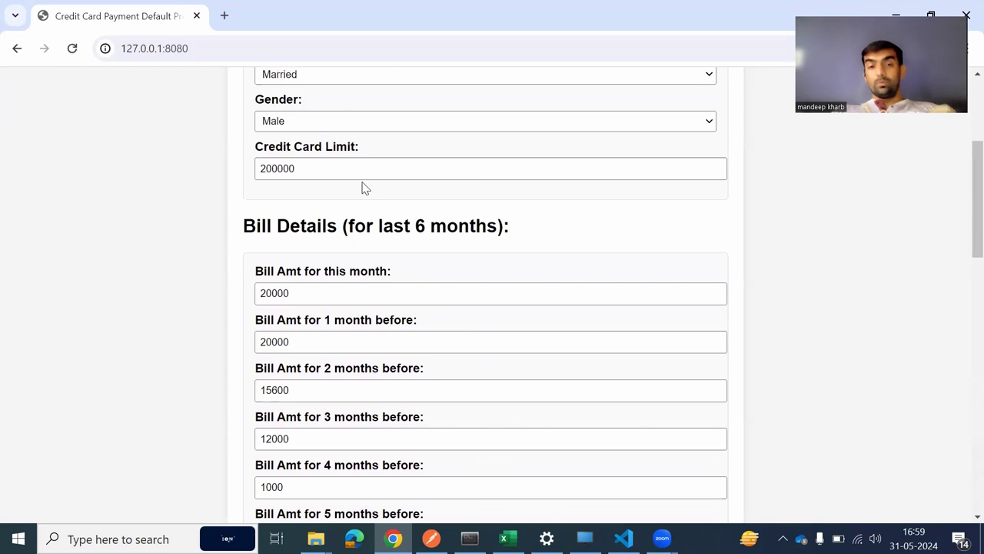
pyautogui.moveTo(960, 188); pyautogui.dragTo(958, 301)
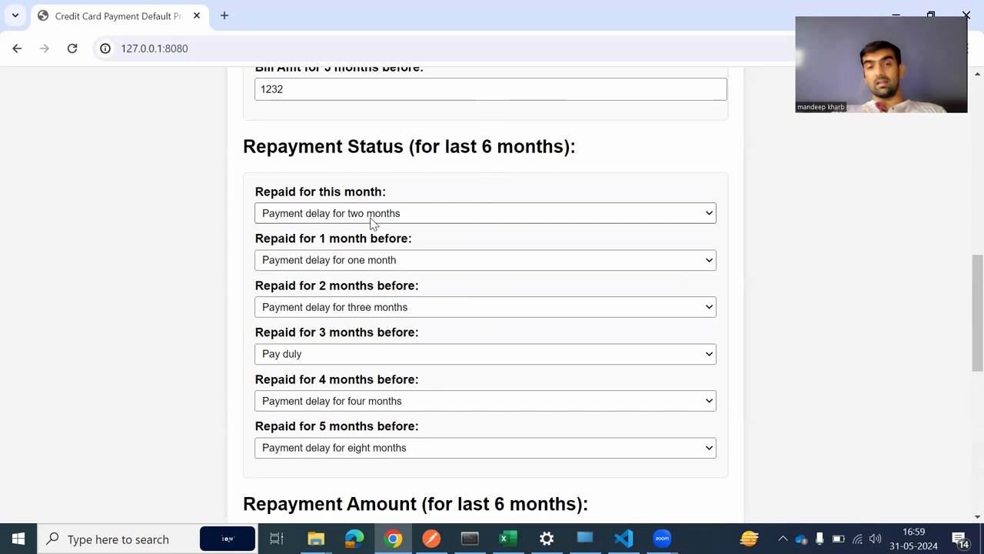
pyautogui.scroll(-1, 964, 329)
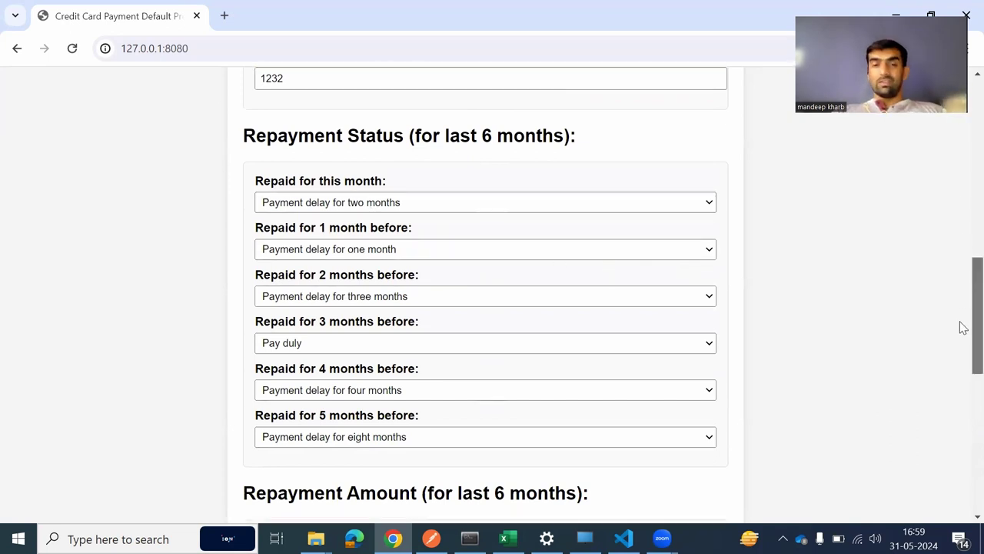
pyautogui.scroll(-7, 963, 328)
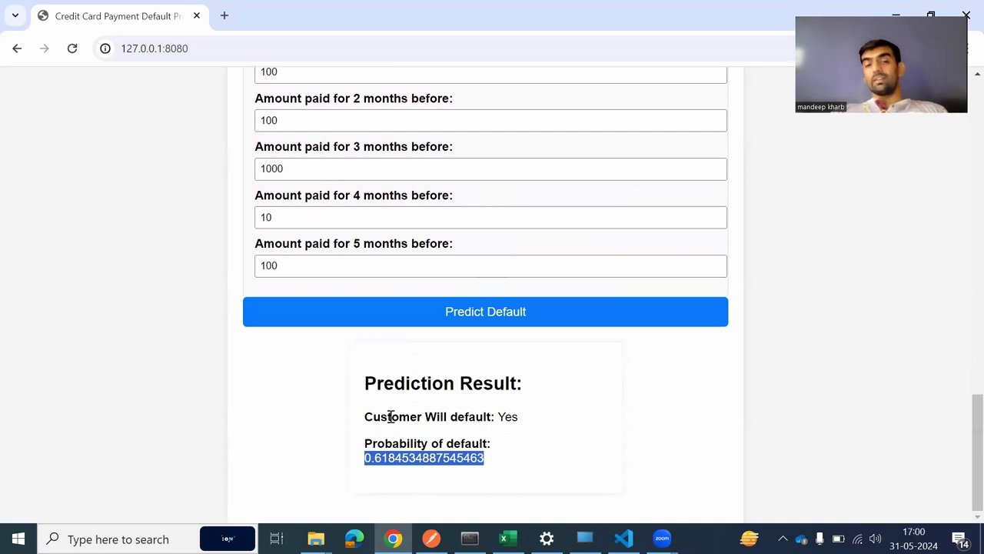
pyautogui.click(525, 472)
pyautogui.moveTo(484, 459); pyautogui.dragTo(343, 429)
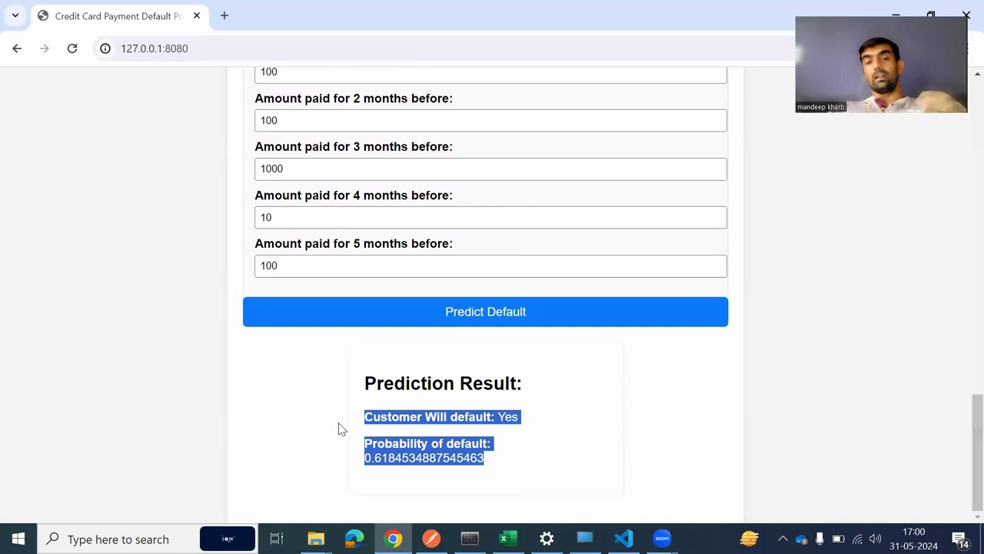
# Step: Reload the predictor page to clear the form and check that its fields are reset
pyautogui.moveTo(963, 423); pyautogui.dragTo(949, 130)
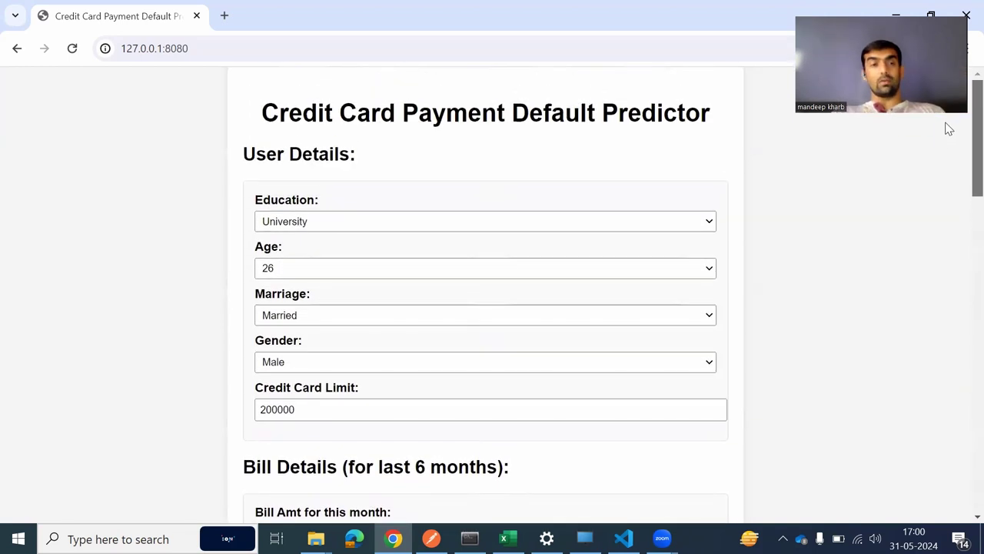
pyautogui.click(72, 48)
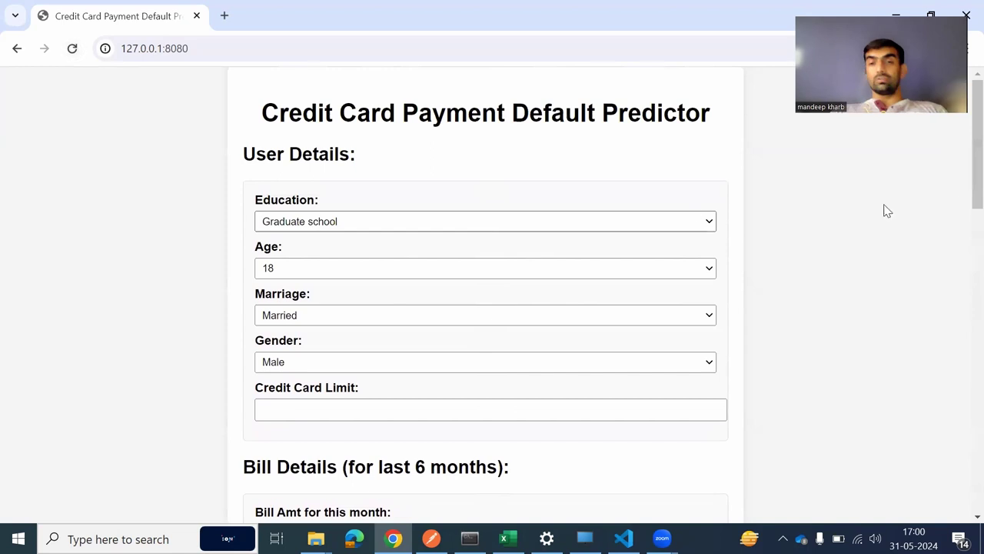
pyautogui.moveTo(960, 183); pyautogui.dragTo(961, 521)
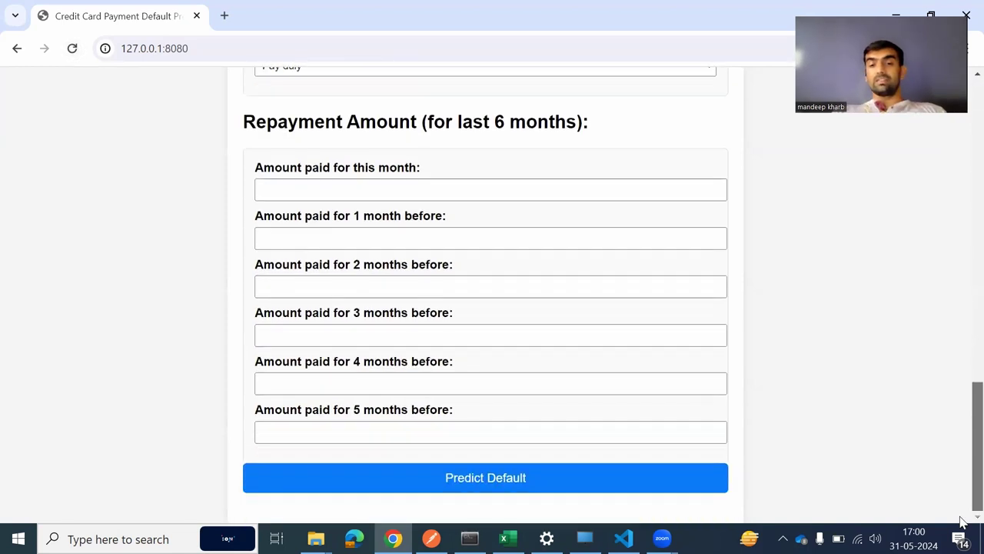
# Step: Set the credit card limit to 200000 and the age to 27 in the user details
pyautogui.moveTo(962, 435); pyautogui.dragTo(963, 149)
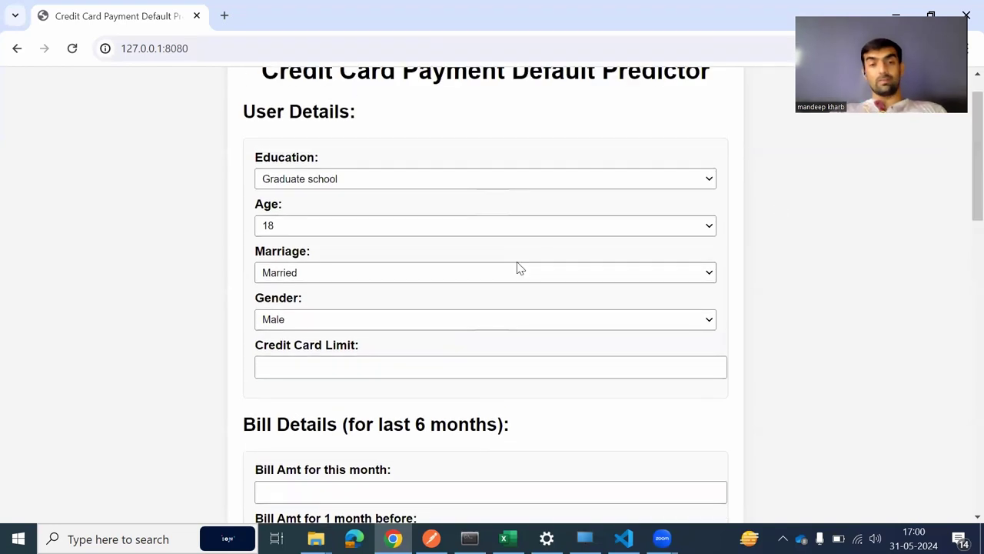
pyautogui.click(446, 371)
pyautogui.write('2')
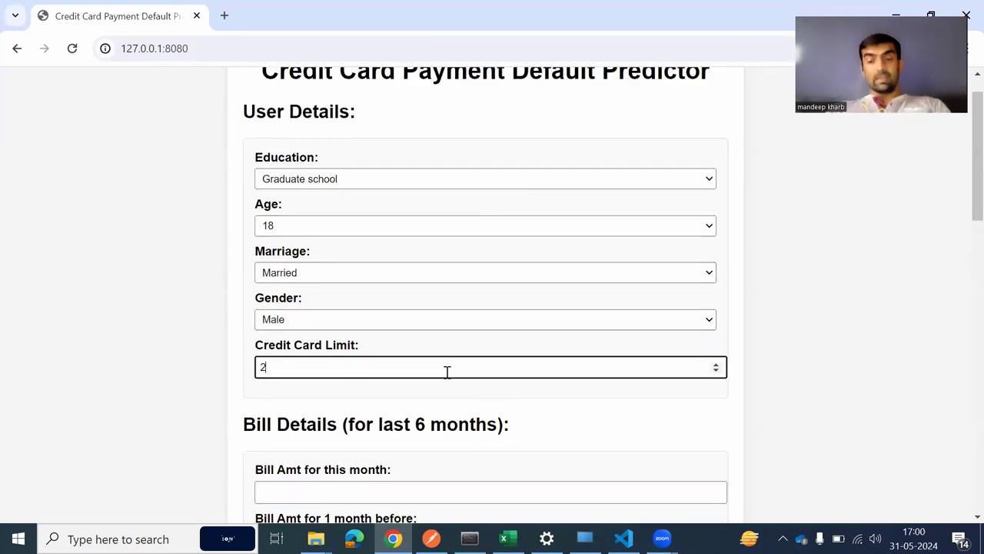
pyautogui.write('0000')
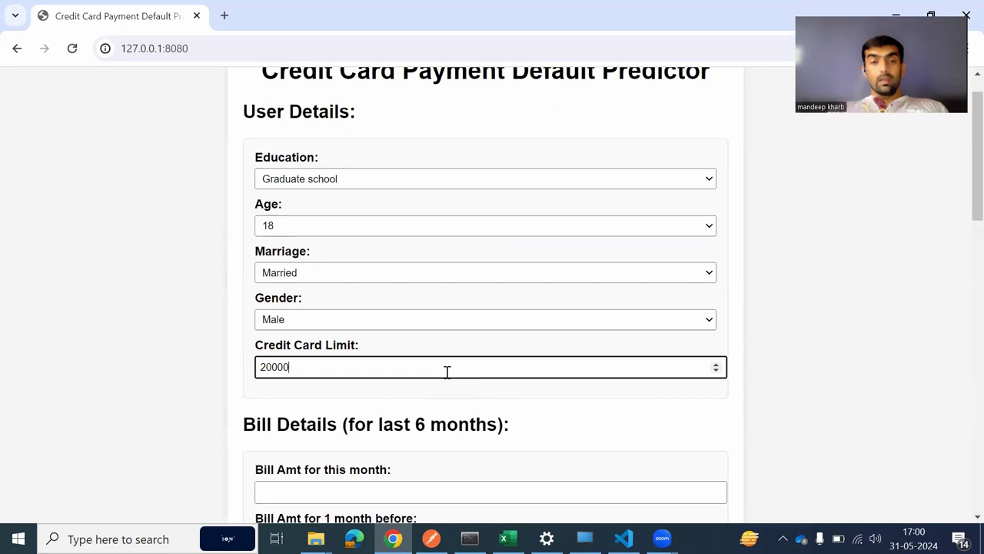
pyautogui.moveTo(271, 369); pyautogui.dragTo(330, 371)
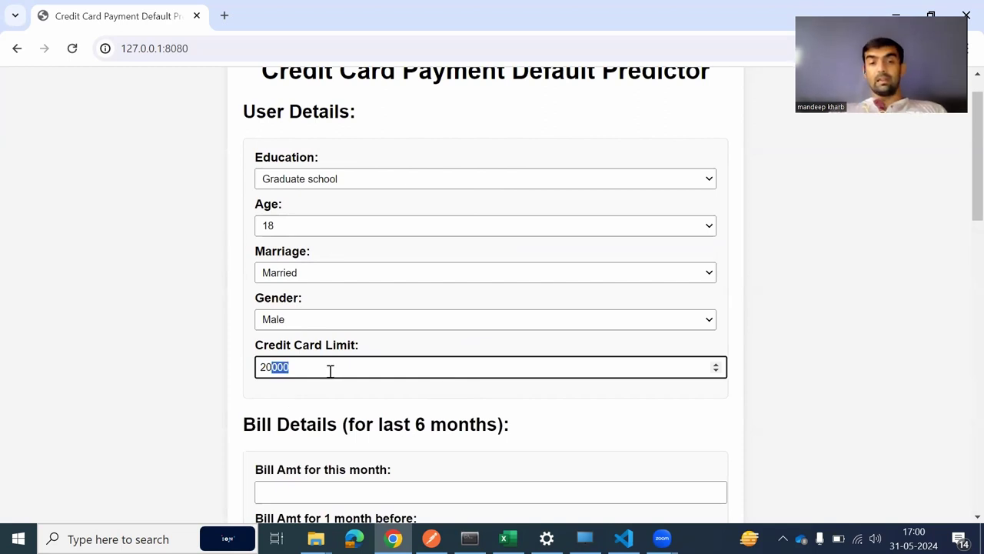
pyautogui.click(366, 366)
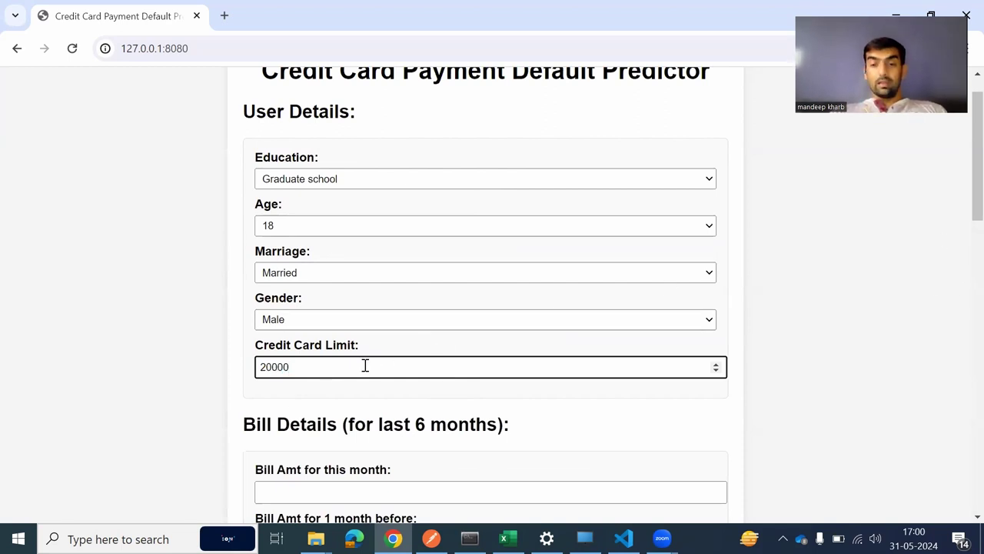
pyautogui.write('0')
pyautogui.click(339, 231)
pyautogui.click(336, 363)
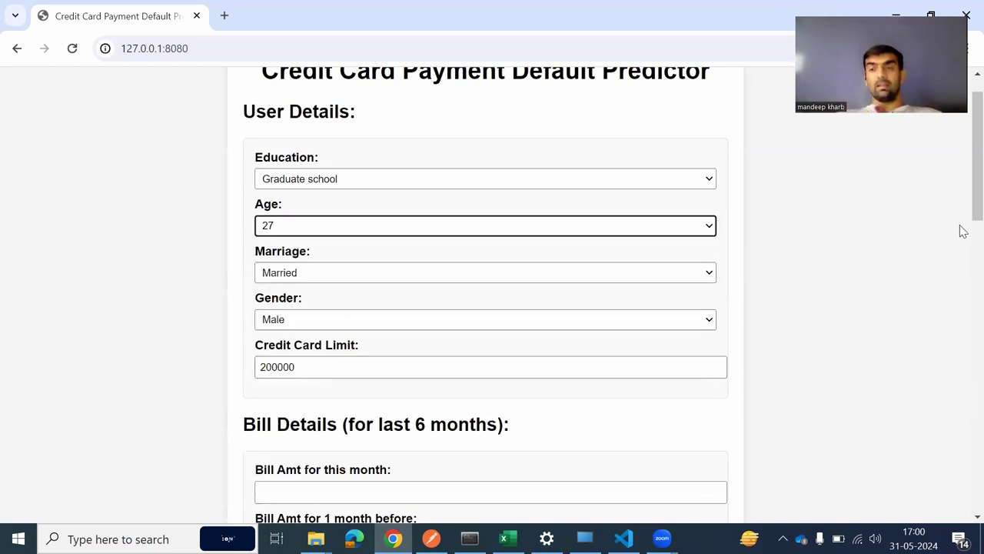
# Step: Enter bill amounts of 1230 for this month and 1 month before, 1234 for 2 to 4 months before, and 123 for 5 months before
pyautogui.scroll(-4, 963, 204)
pyautogui.click(349, 203)
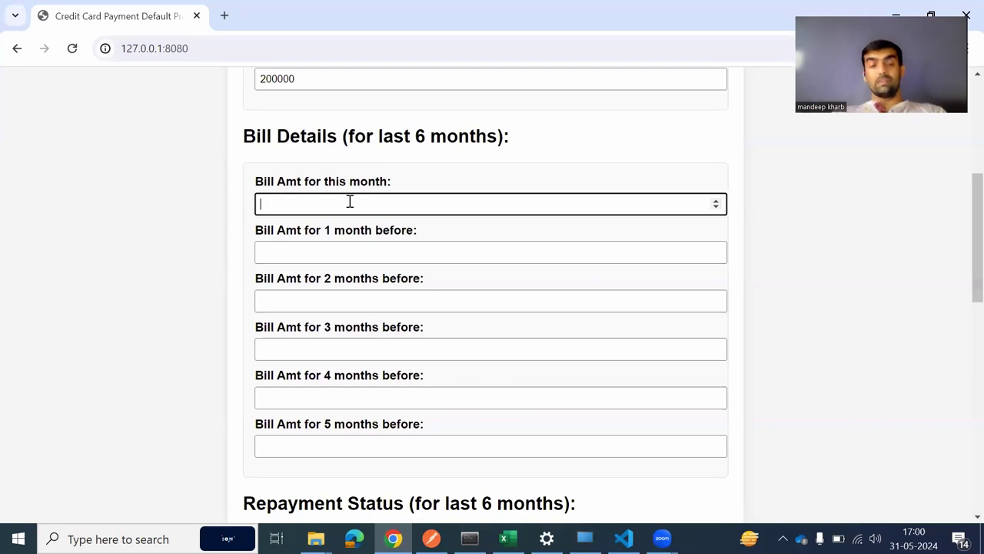
pyautogui.write('1230')
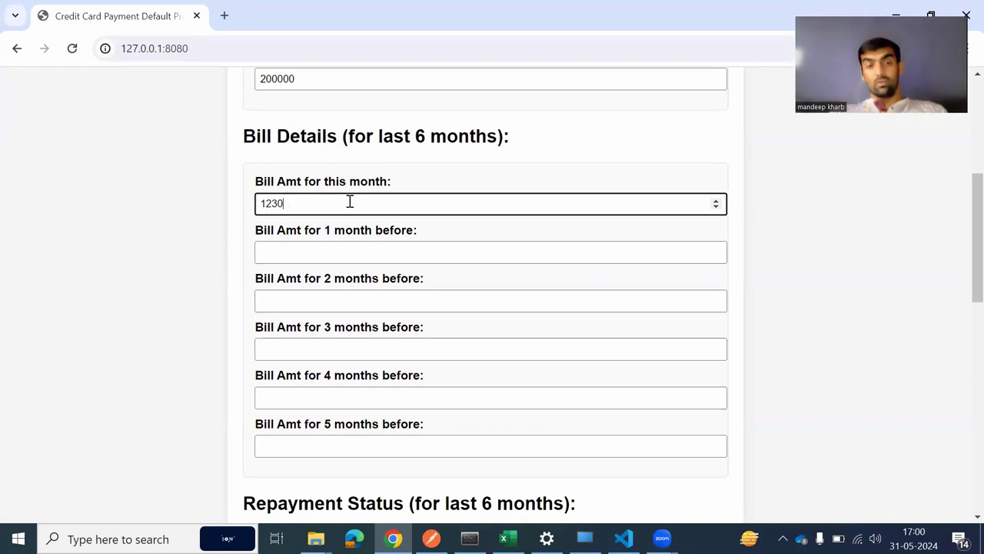
pyautogui.click(330, 255)
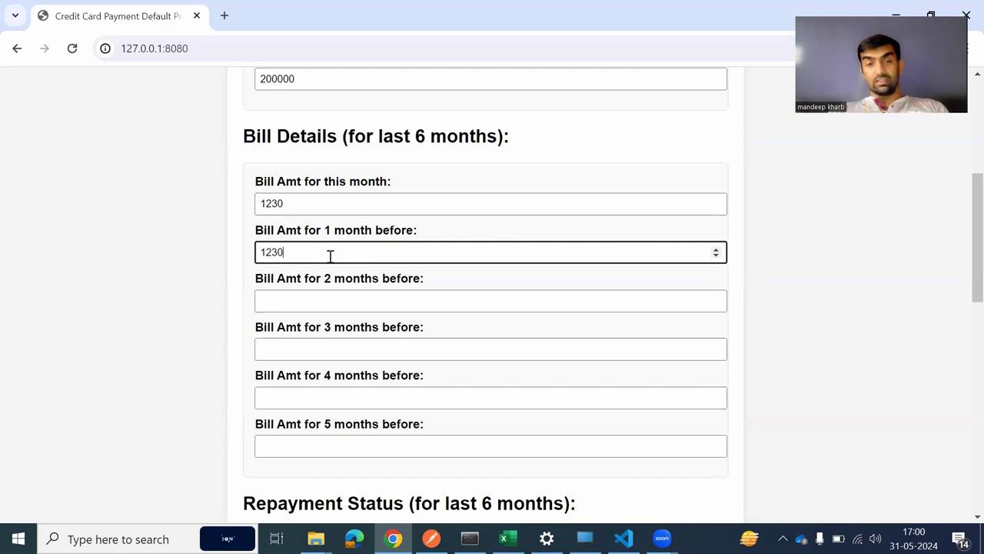
pyautogui.click(332, 299)
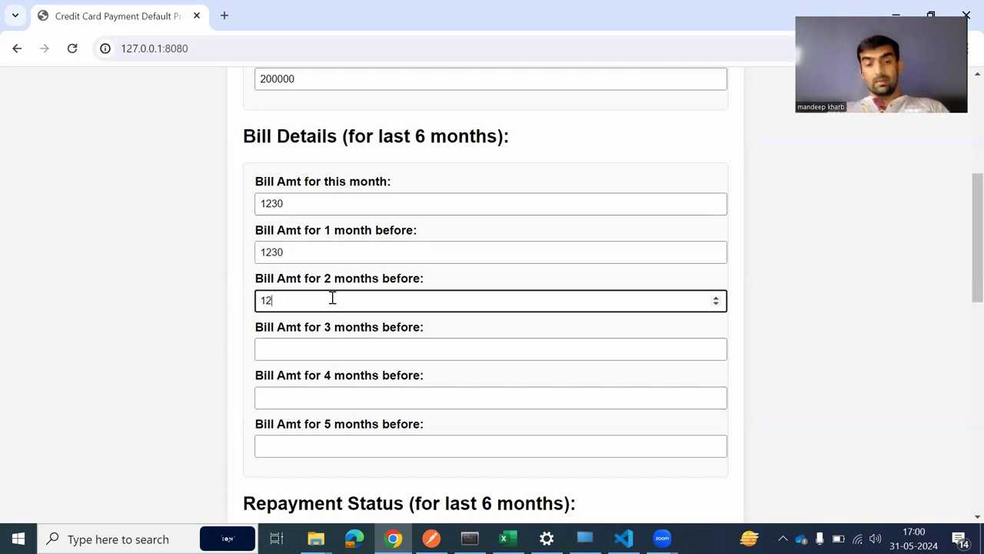
pyautogui.click(336, 348)
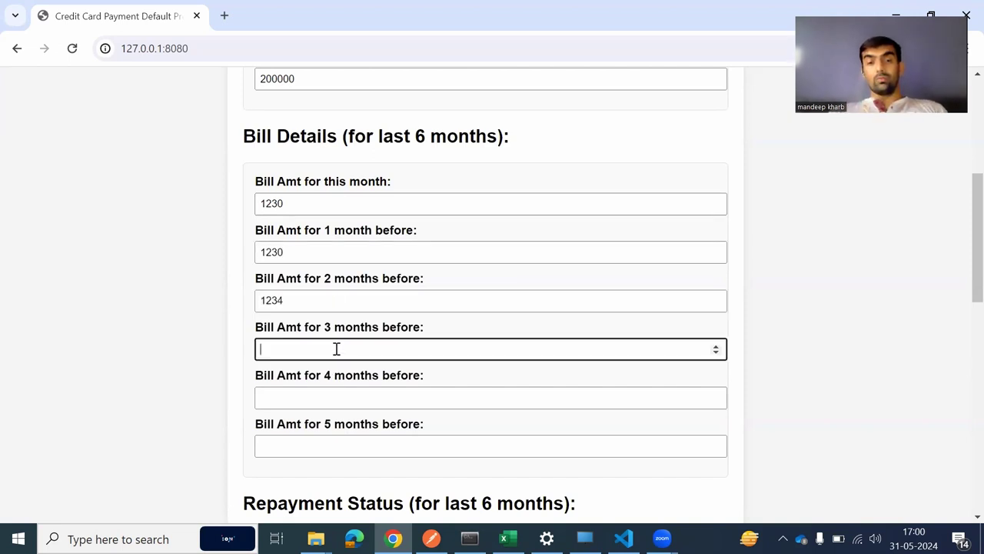
pyautogui.click(320, 394)
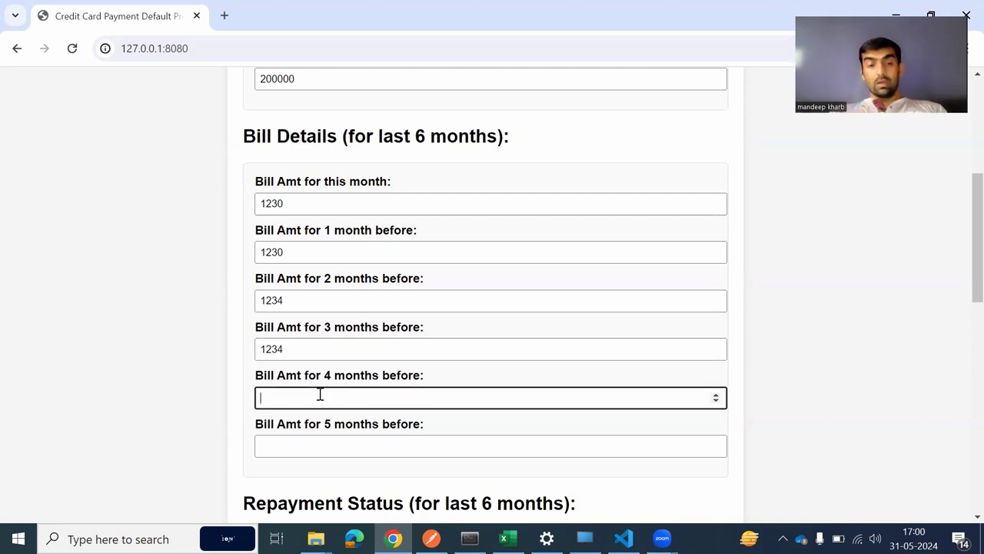
pyautogui.click(314, 444)
pyautogui.write('123')
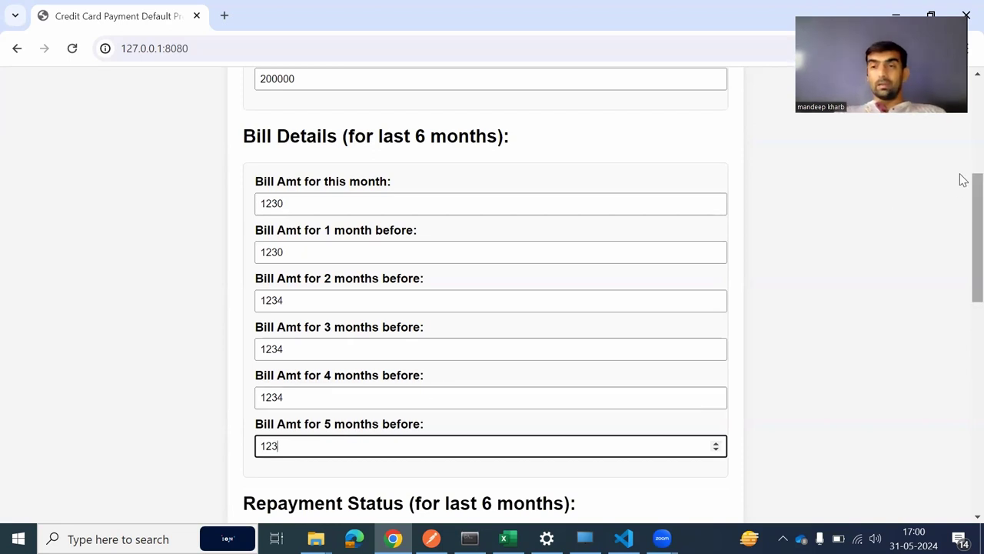
# Step: Choose Pay duly as the repayment status for this month and 1 month before
pyautogui.scroll(-3, 961, 223)
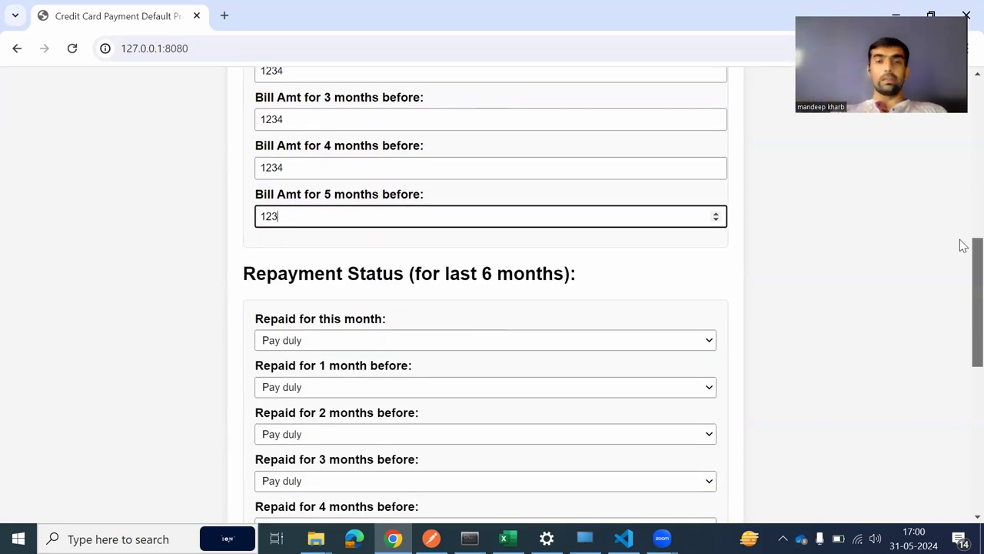
pyautogui.scroll(-2, 962, 262)
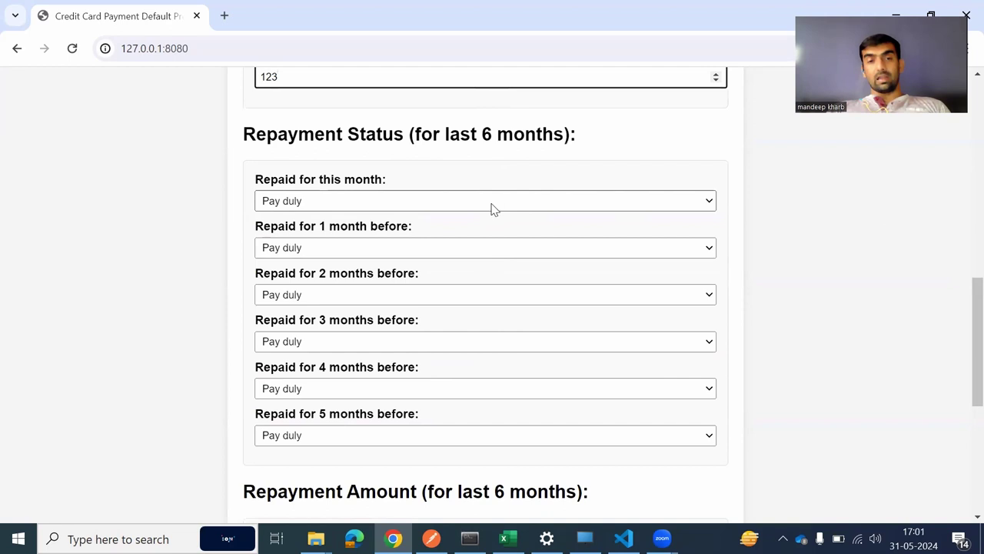
pyautogui.click(490, 206)
pyautogui.click(421, 218)
pyautogui.click(421, 247)
pyautogui.click(420, 257)
# Step: Enter repayment amounts of 1230 for this month and 1 month before, and 1234 for 2 months before
pyautogui.moveTo(963, 292); pyautogui.dragTo(949, 407)
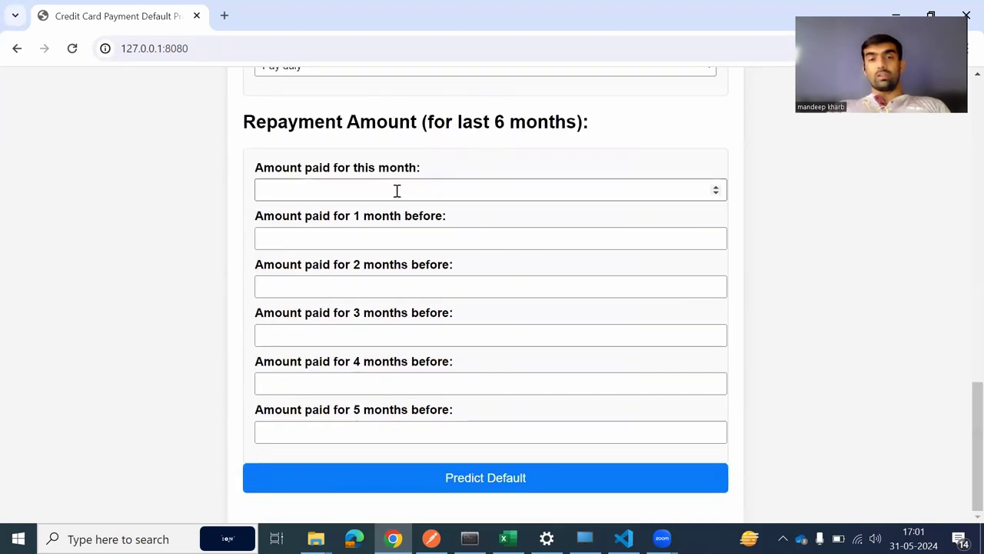
pyautogui.moveTo(962, 417); pyautogui.dragTo(916, 422)
pyautogui.click(323, 192)
pyautogui.write('1230')
pyautogui.click(319, 240)
pyautogui.write('123')
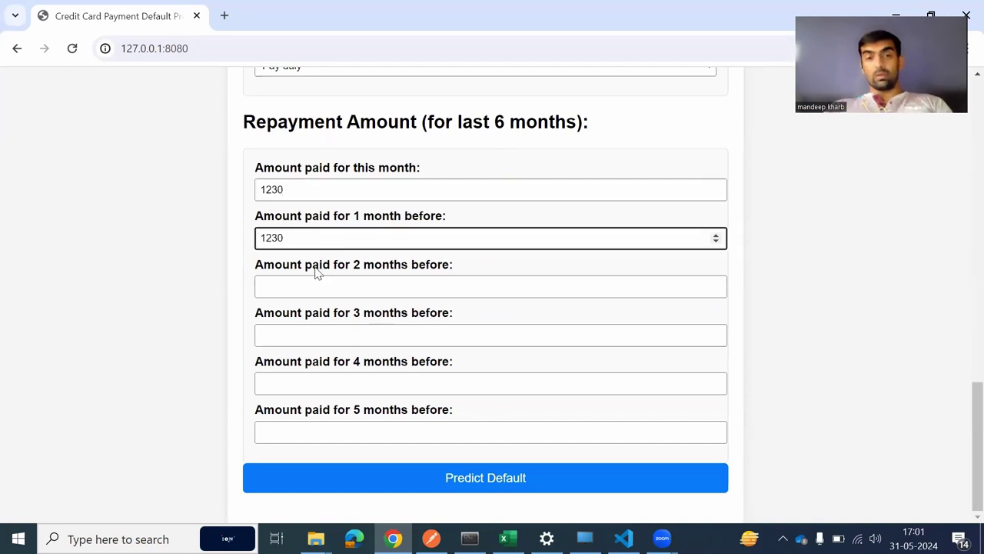
pyautogui.click(315, 278)
pyautogui.write('12')
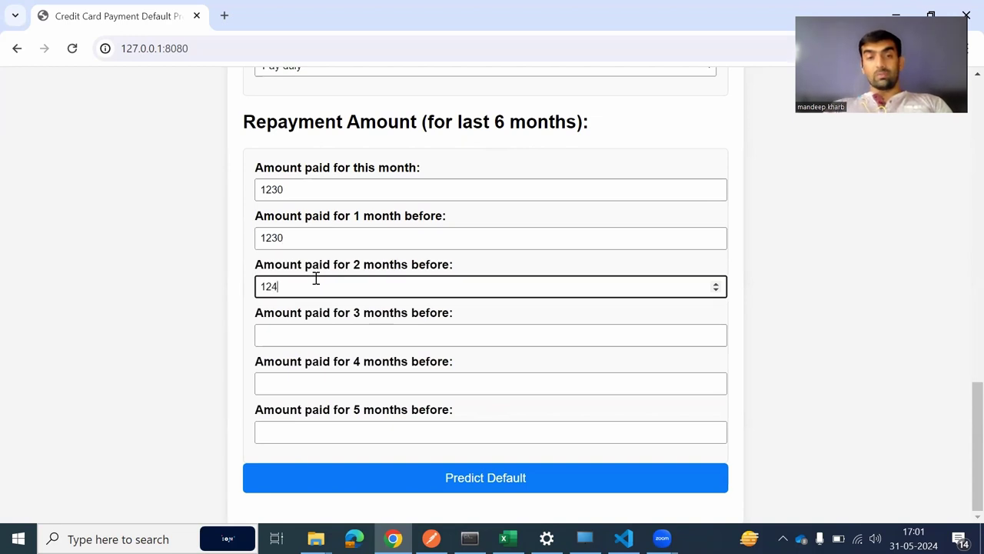
pyautogui.write('34')
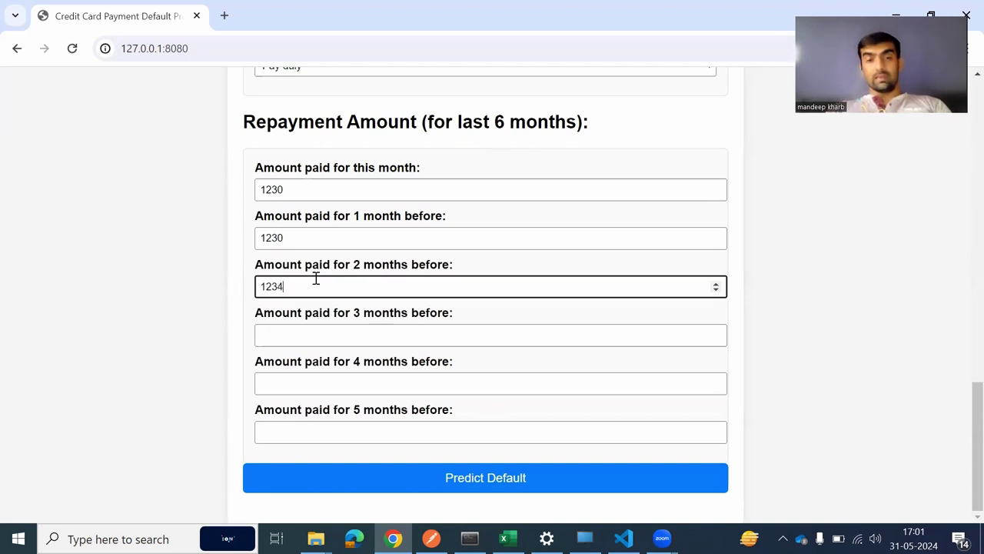
# Step: Enter repayment amounts of 1234 for 3 and 4 months before, and 123 for 5 months before
pyautogui.click(301, 332)
pyautogui.write('1234')
pyautogui.click(290, 383)
pyautogui.write('123')
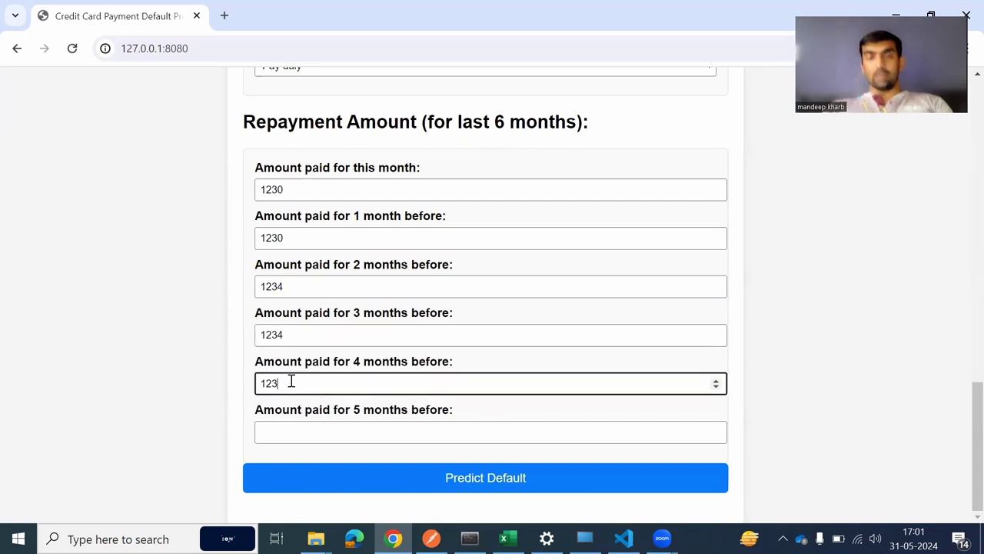
pyautogui.moveTo(961, 424); pyautogui.dragTo(940, 446)
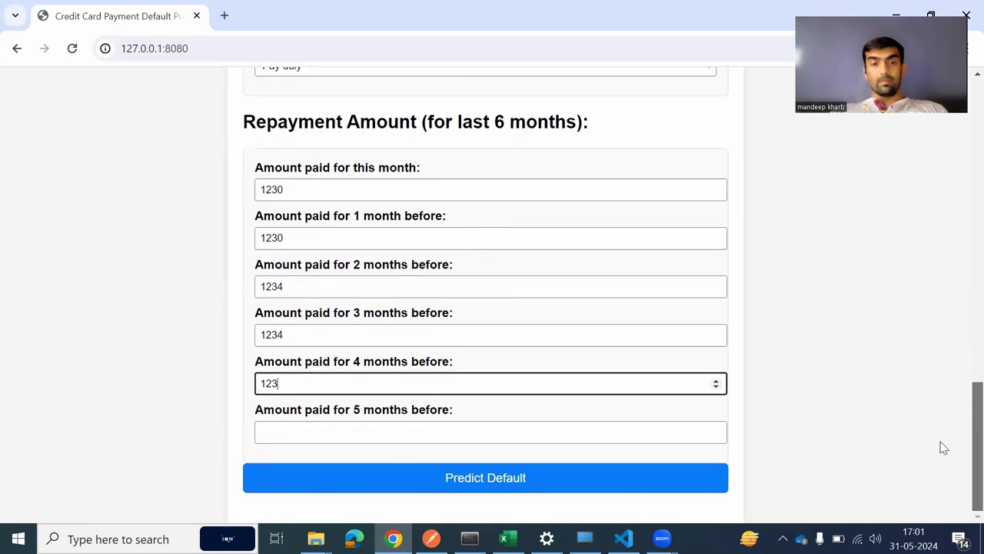
pyautogui.click(357, 436)
pyautogui.write('123')
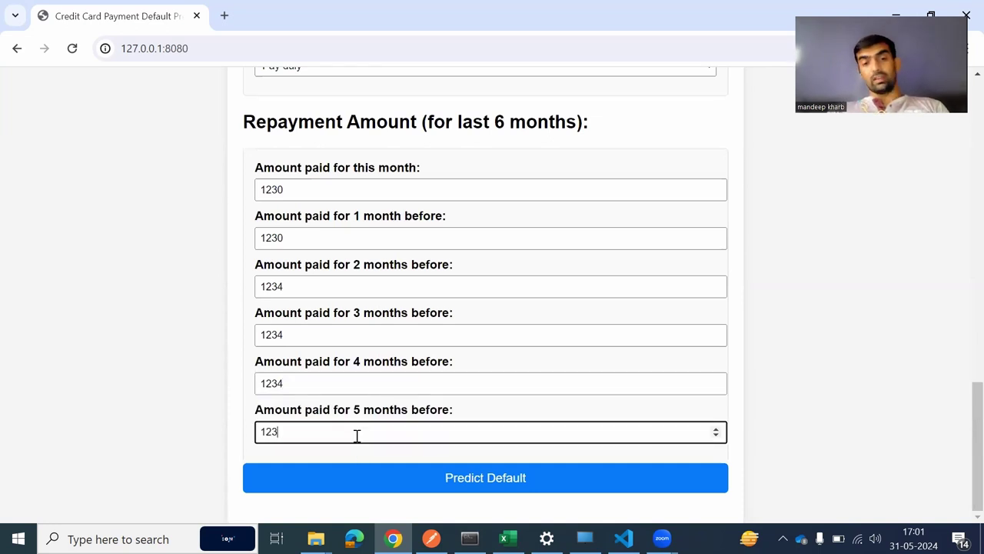
# Step: Check the chosen repayment statuses and run the default prediction for this customer
pyautogui.scroll(1, 962, 360)
pyautogui.scroll(5, 963, 360)
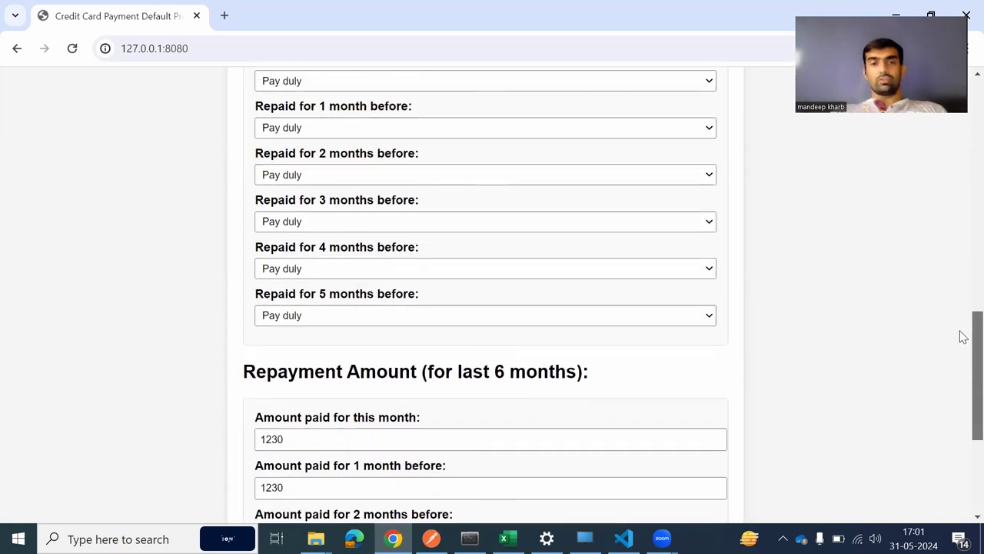
pyautogui.scroll(-5, 960, 287)
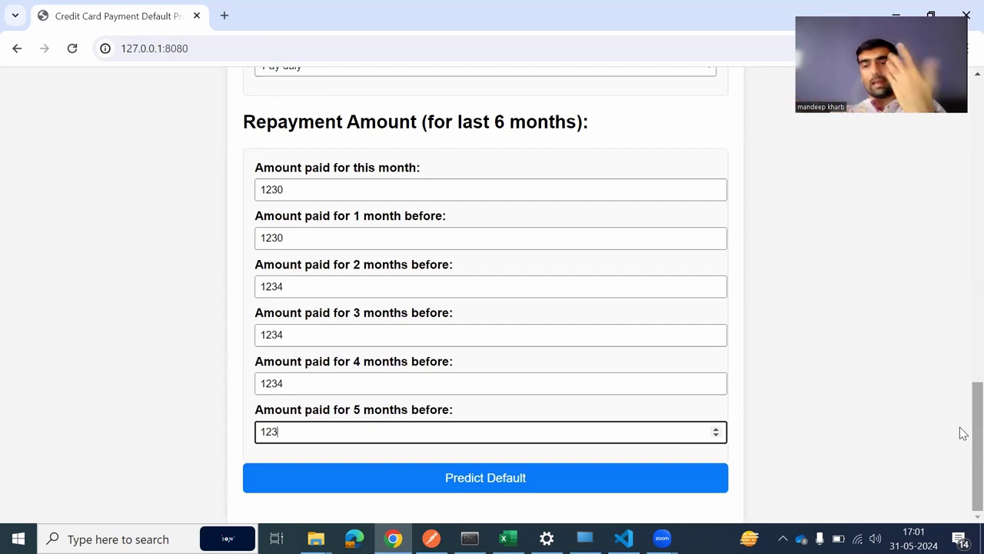
pyautogui.click(602, 482)
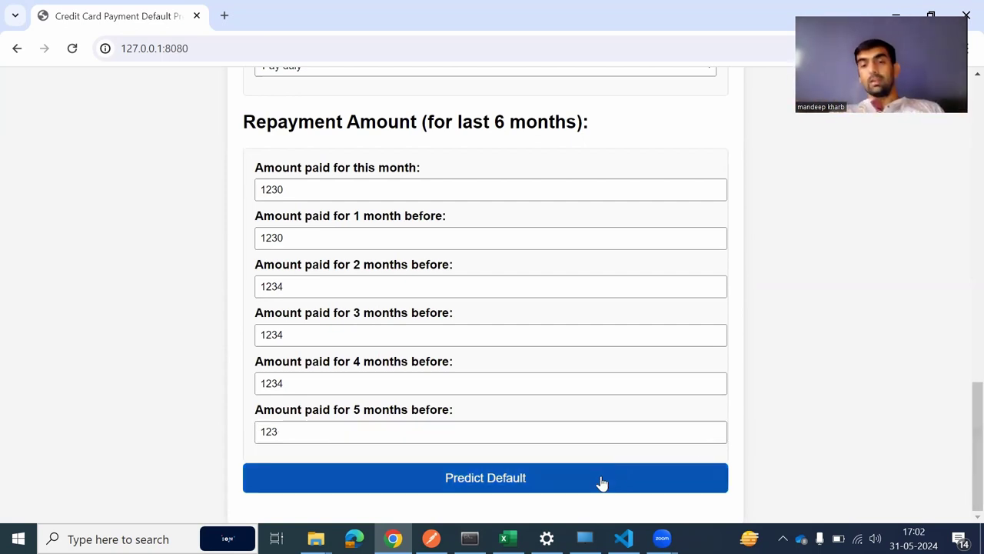
pyautogui.scroll(-2, 961, 384)
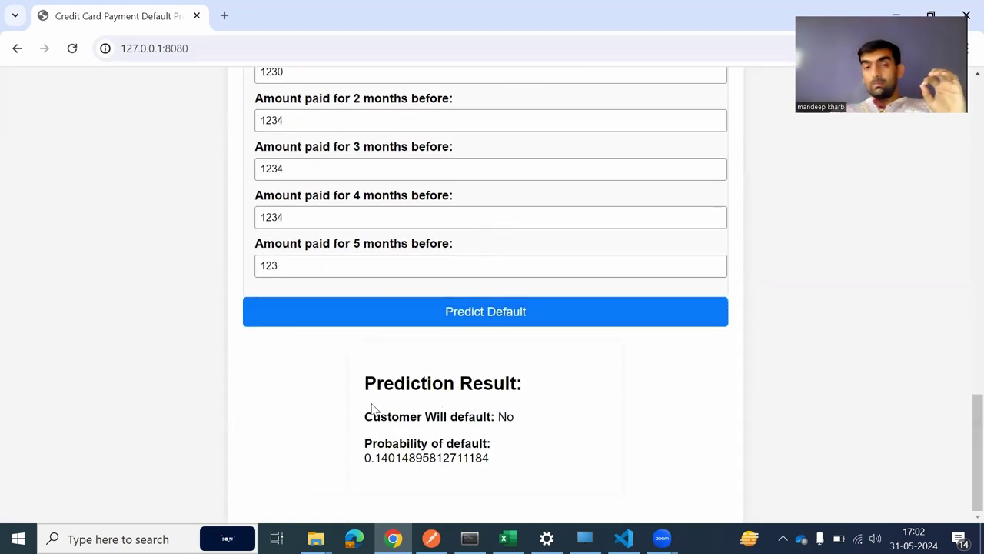
# Step: Examine the predicted default outcome and the probability of default in the prediction result
pyautogui.moveTo(366, 421); pyautogui.dragTo(517, 421)
pyautogui.doubleClick(461, 417)
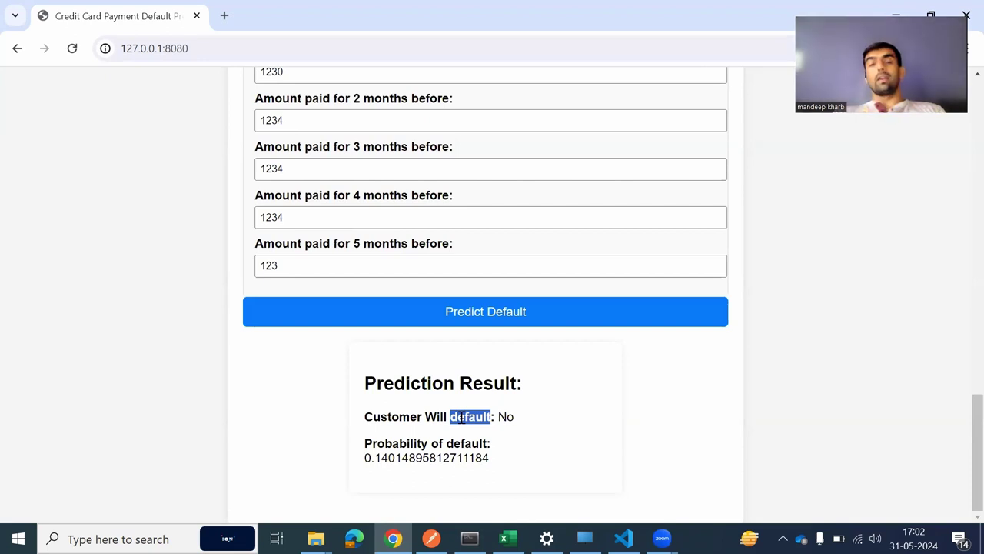
pyautogui.moveTo(556, 417); pyautogui.dragTo(286, 416)
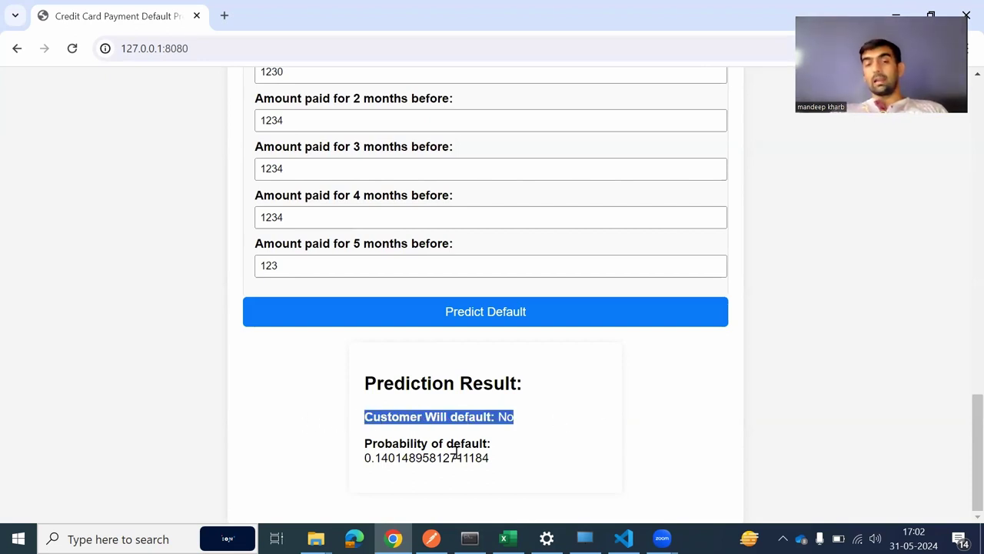
pyautogui.moveTo(361, 448); pyautogui.dragTo(556, 448)
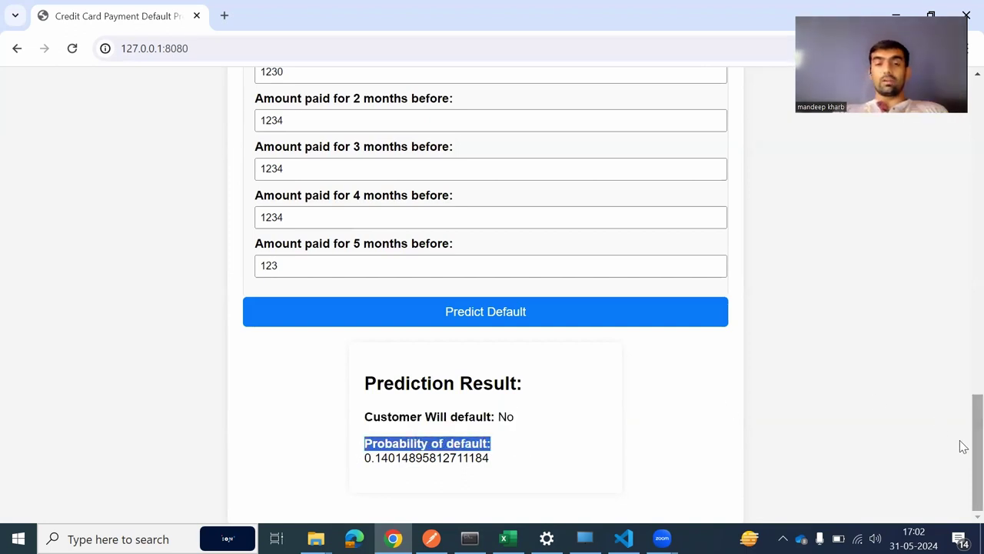
pyautogui.moveTo(364, 459); pyautogui.dragTo(395, 459)
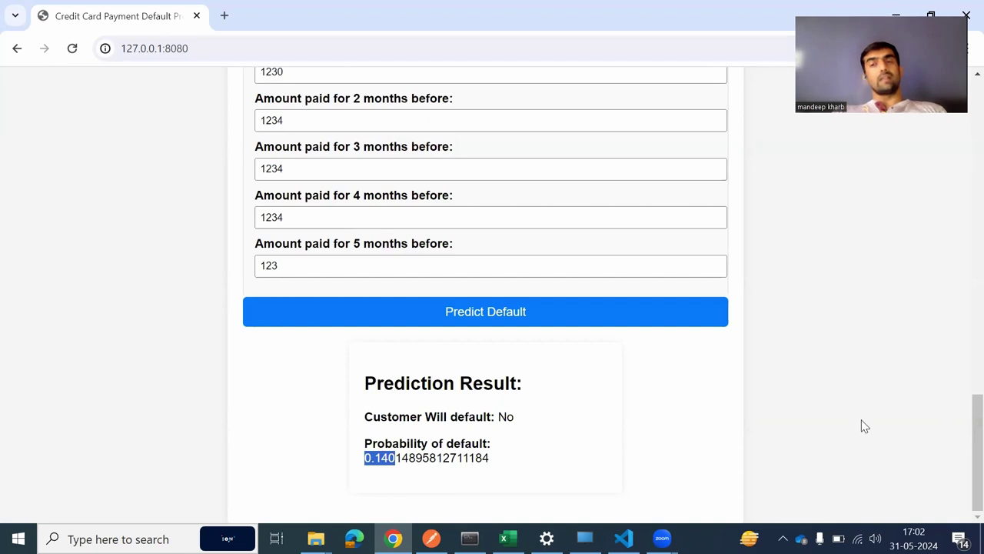
# Step: Switch to the UCI_Credit_Card workbook in Excel and examine the LIMIT_BAL, SEX and EDUCATION columns, including the first customer's education code
pyautogui.moveTo(960, 441); pyautogui.dragTo(963, 119)
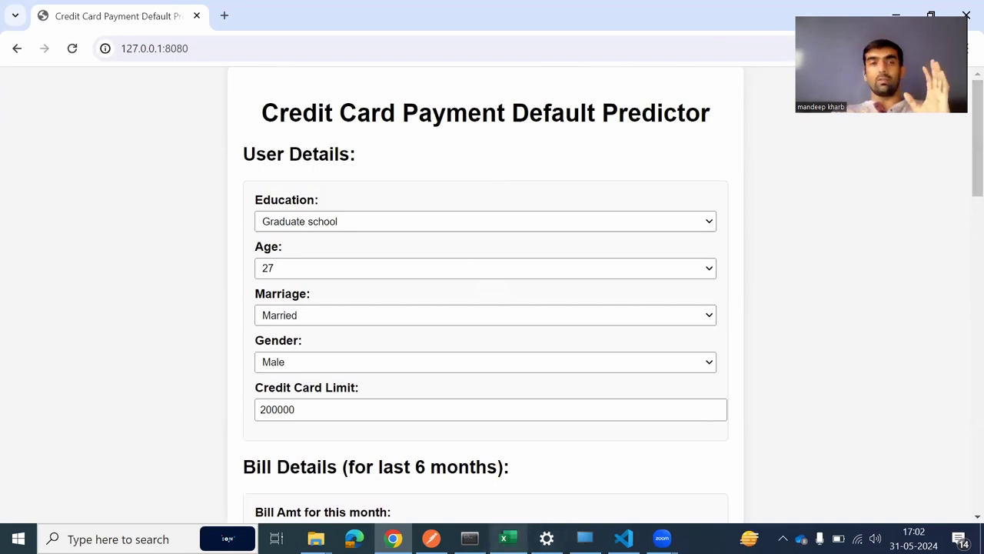
pyautogui.click(503, 539)
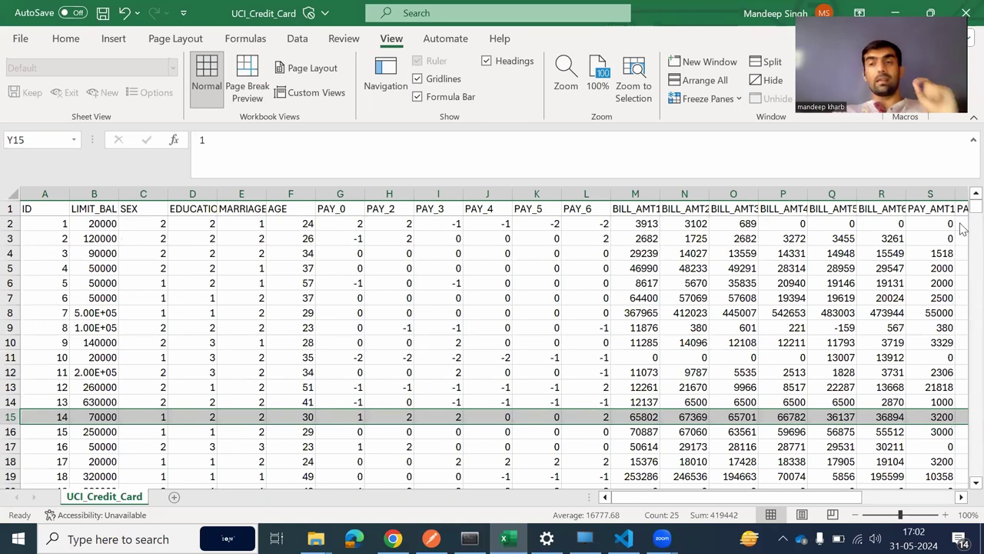
pyautogui.click(90, 206)
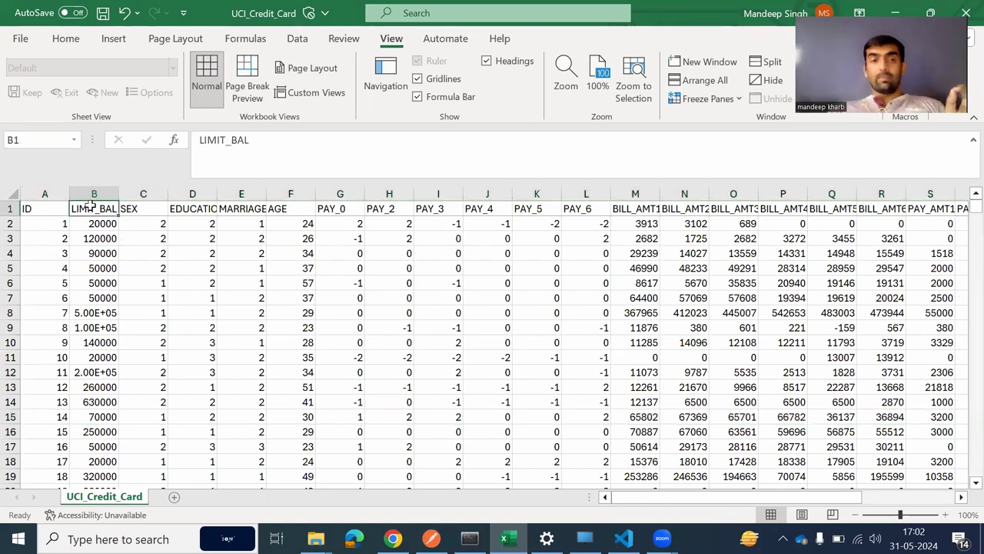
pyautogui.click(142, 212)
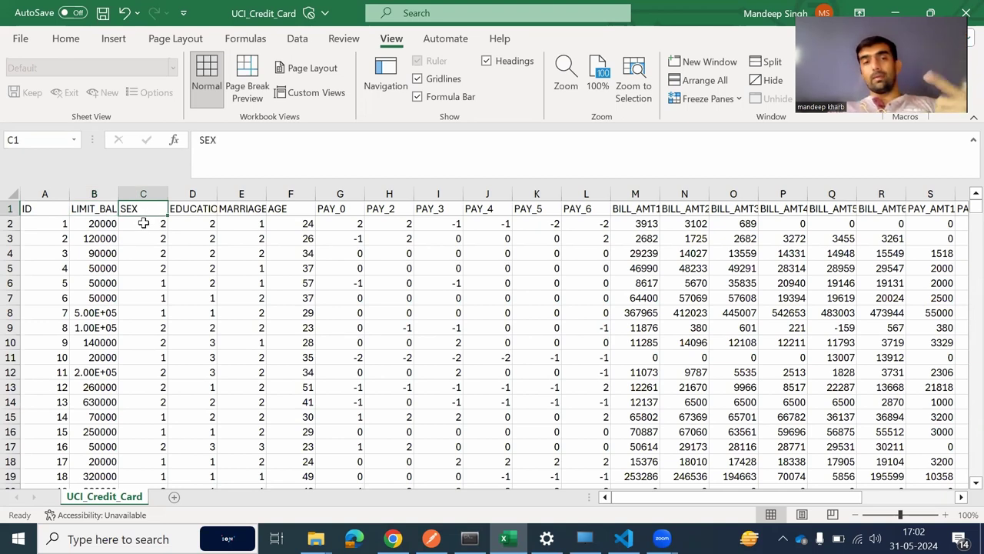
pyautogui.click(201, 208)
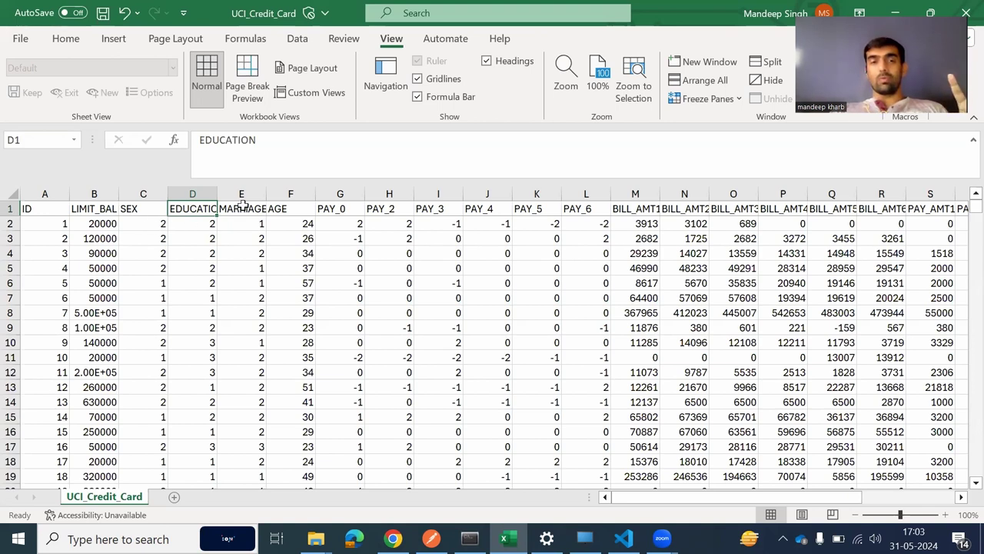
pyautogui.click(202, 223)
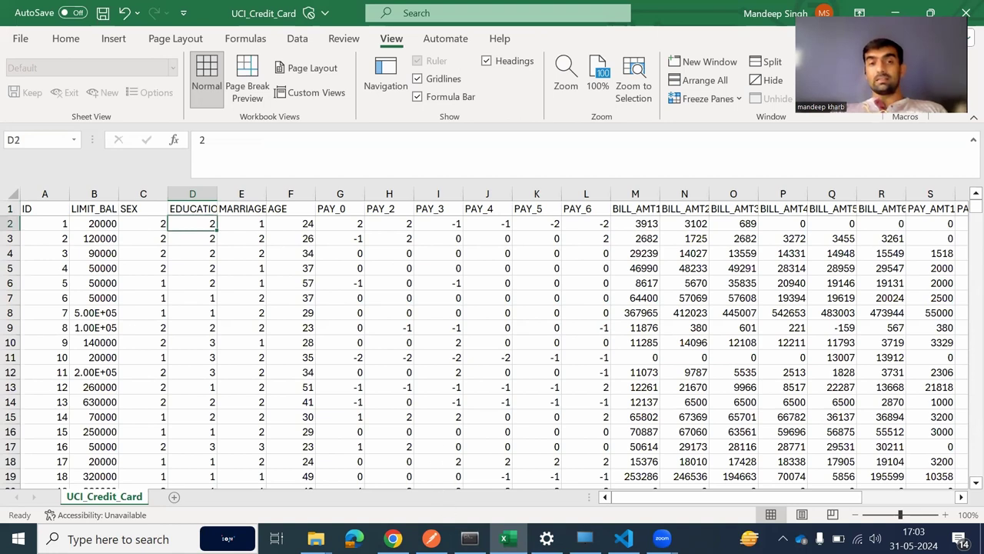
# Step: Switch back to the predictor page in Chrome and set the education to University
pyautogui.hotkey('alt', 'Tab')
pyautogui.click(405, 230)
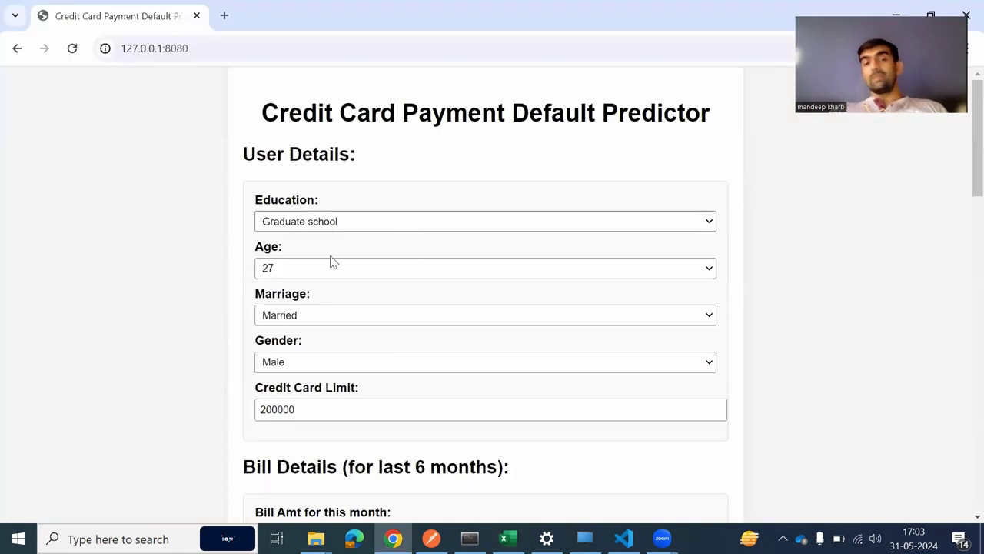
pyautogui.click(329, 259)
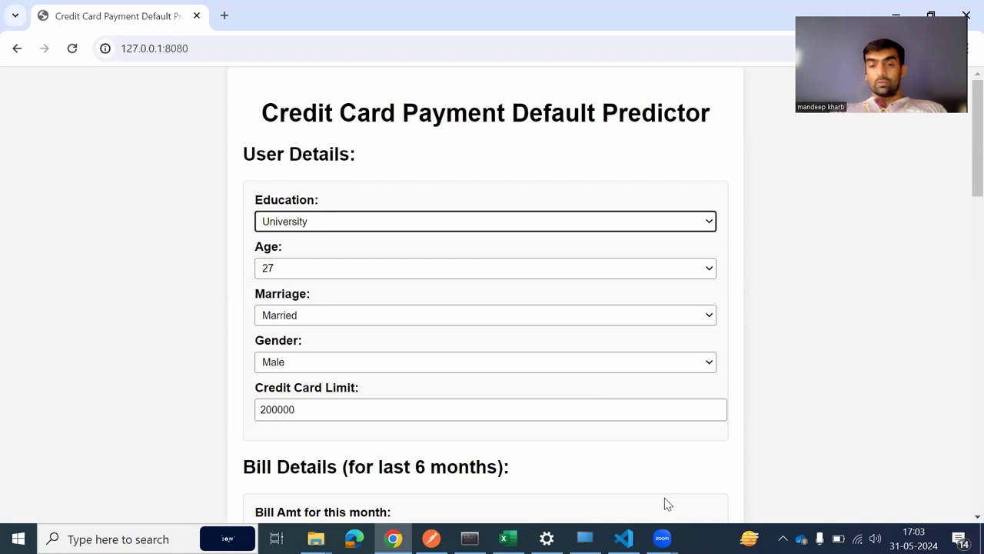
# Step: Return to the UCI_Credit_Card workbook in Excel and examine the first customer's marriage, age and PAY_0 to PAY_6 repayment status values
pyautogui.click(504, 538)
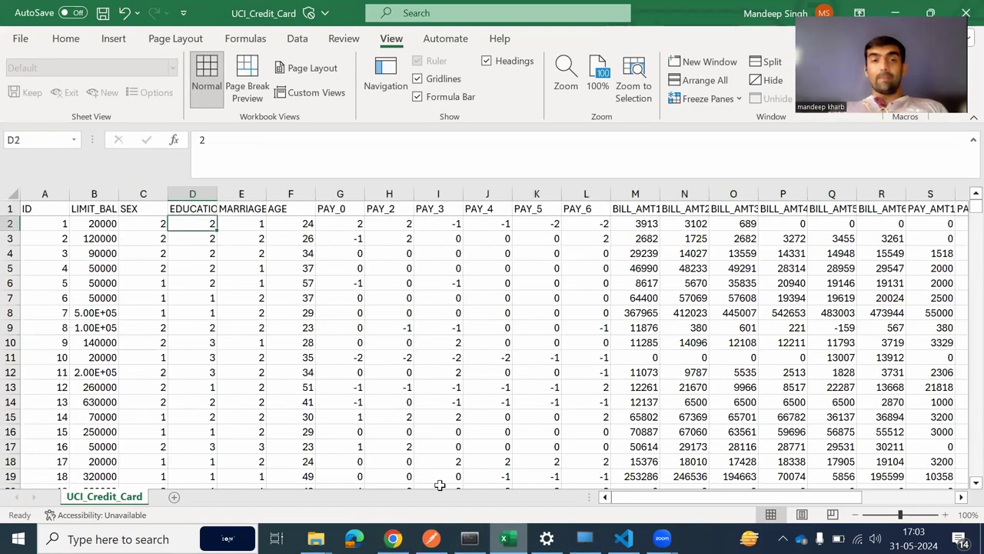
pyautogui.click(256, 223)
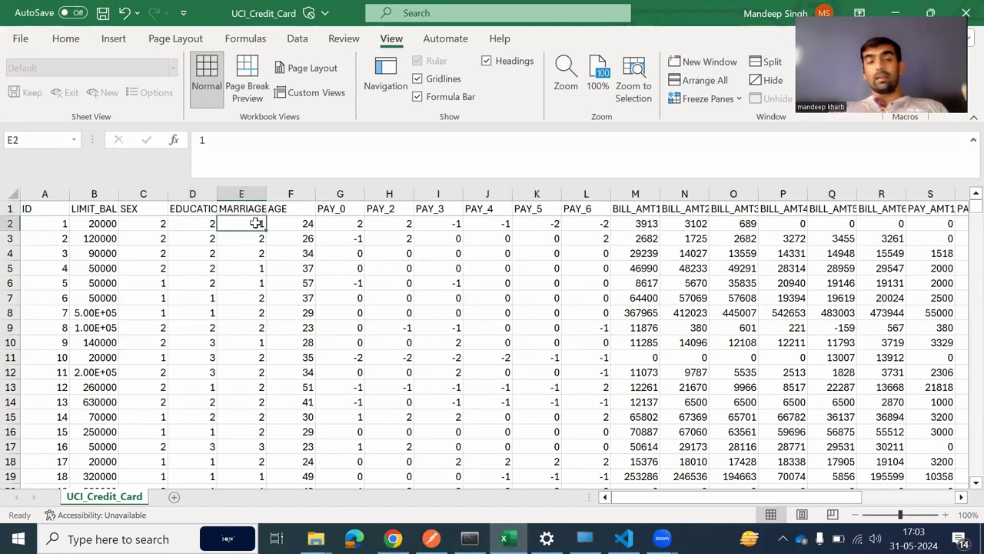
pyautogui.click(306, 224)
pyautogui.moveTo(358, 224); pyautogui.dragTo(597, 226)
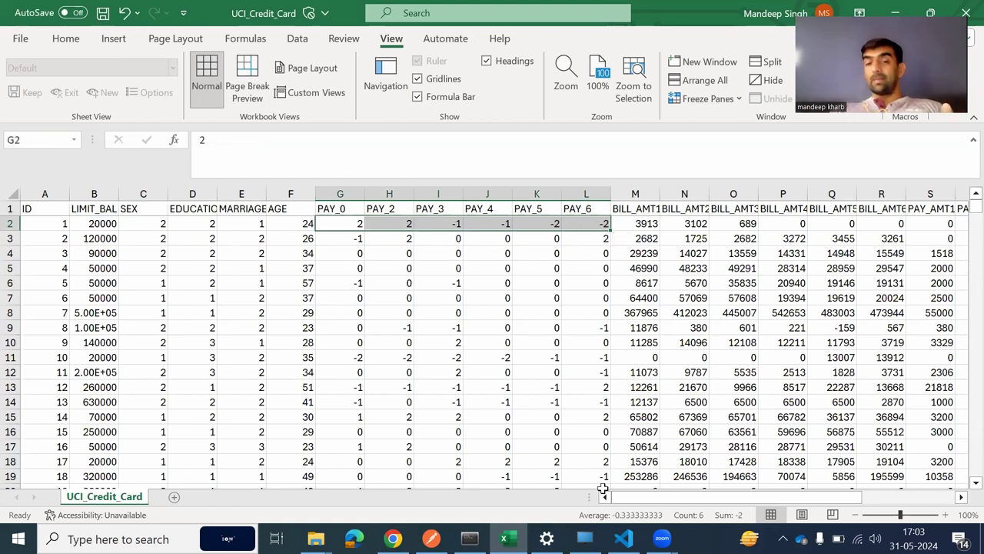
# Step: Examine the BILL_AMT1 to BILL_AMT6 bill amounts and the PAY_AMT payment amounts of the first customers
pyautogui.moveTo(655, 504); pyautogui.dragTo(749, 503)
pyautogui.moveTo(306, 220); pyautogui.dragTo(577, 231)
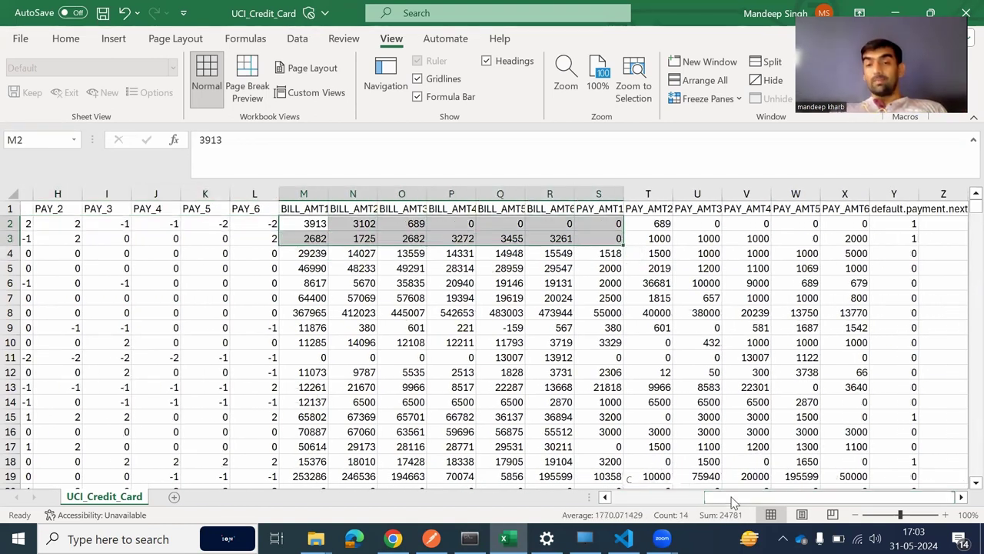
pyautogui.moveTo(750, 499); pyautogui.dragTo(777, 498)
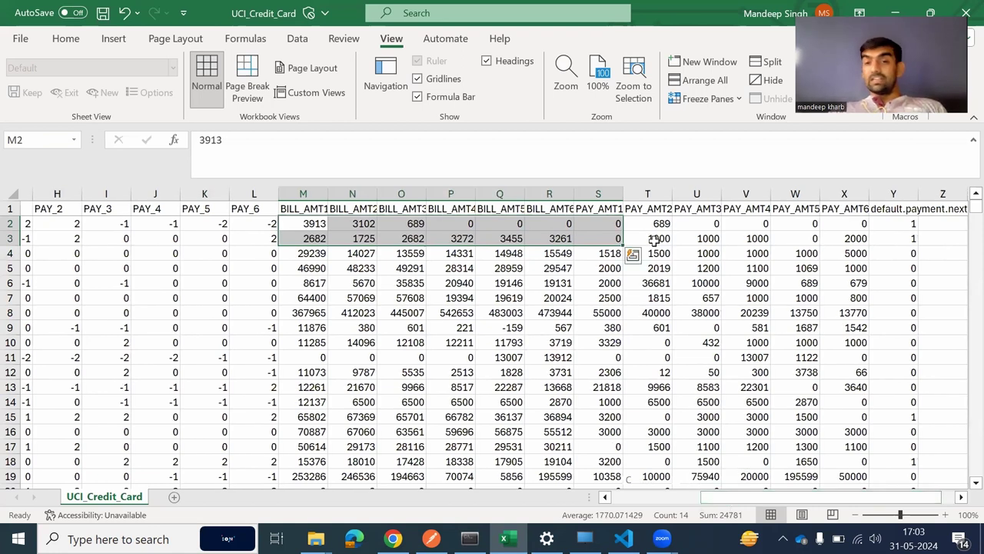
pyautogui.moveTo(643, 224); pyautogui.dragTo(836, 225)
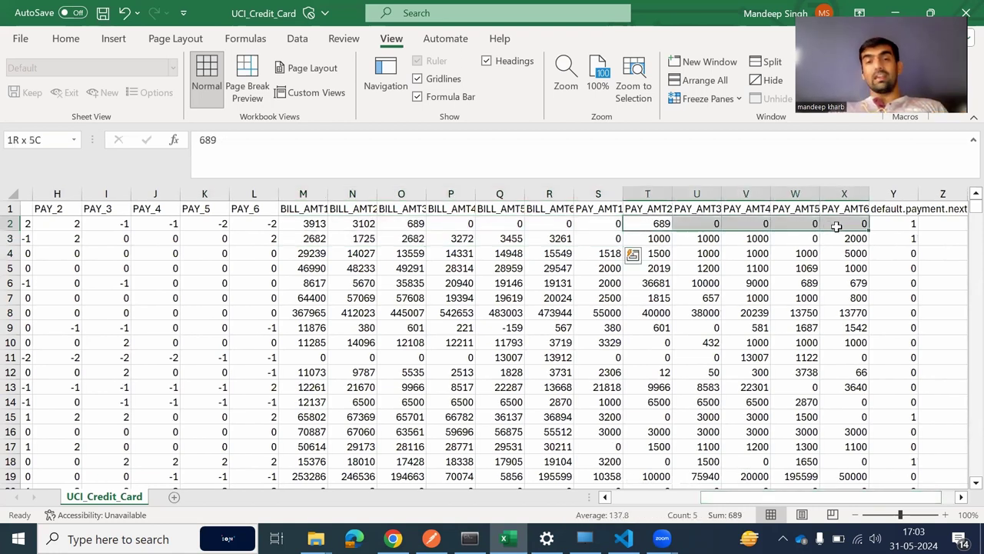
# Step: Examine the default.payment.next column, including its header and the first and fourth customers' default values
pyautogui.click(910, 224)
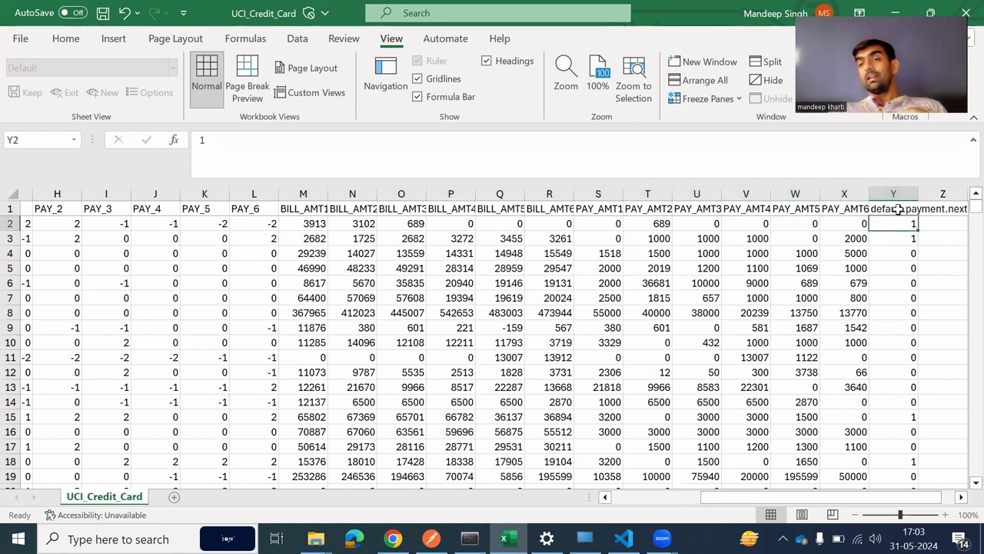
pyautogui.click(898, 210)
pyautogui.click(886, 266)
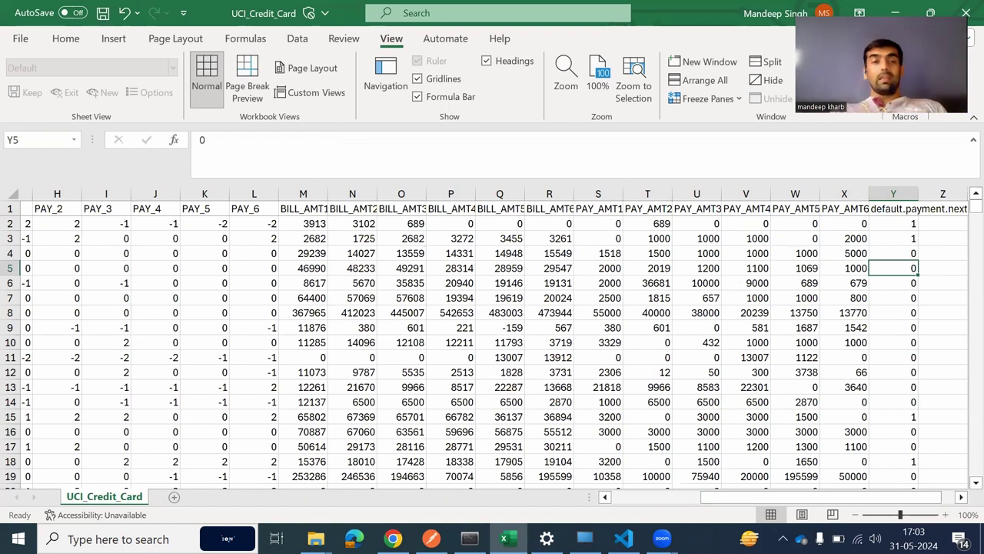
# Step: Switch to the CreditCardDefaultPrediction project in VS Code, open prediction-of-credit-card-default.ipynb from the notebook folder and hide the file explorer
pyautogui.hotkey('alt', 'Tab')
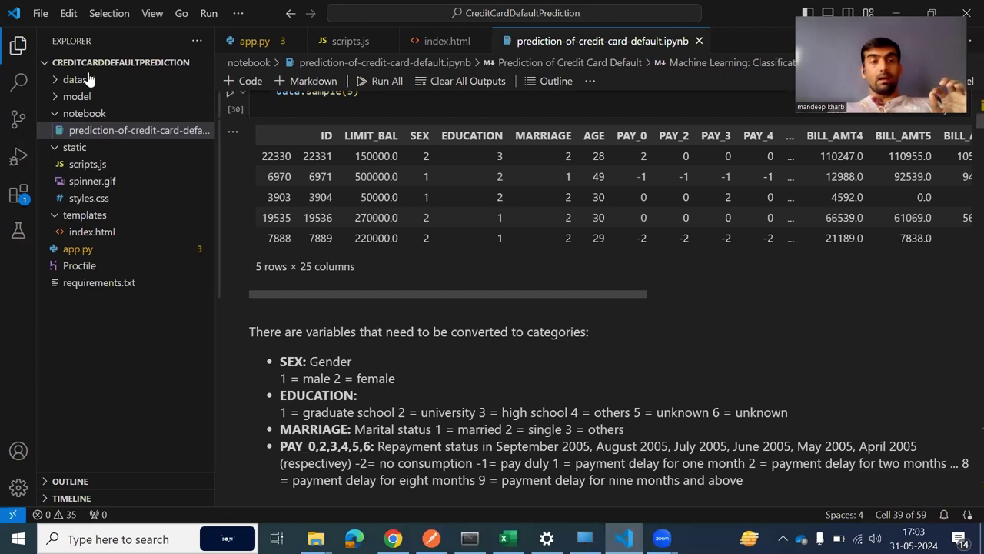
pyautogui.click(46, 66)
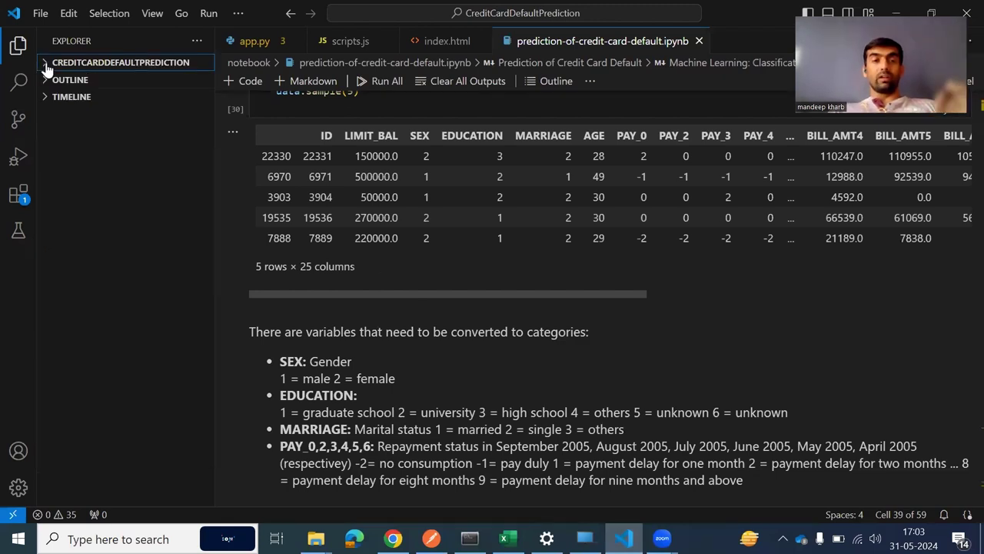
pyautogui.click(46, 66)
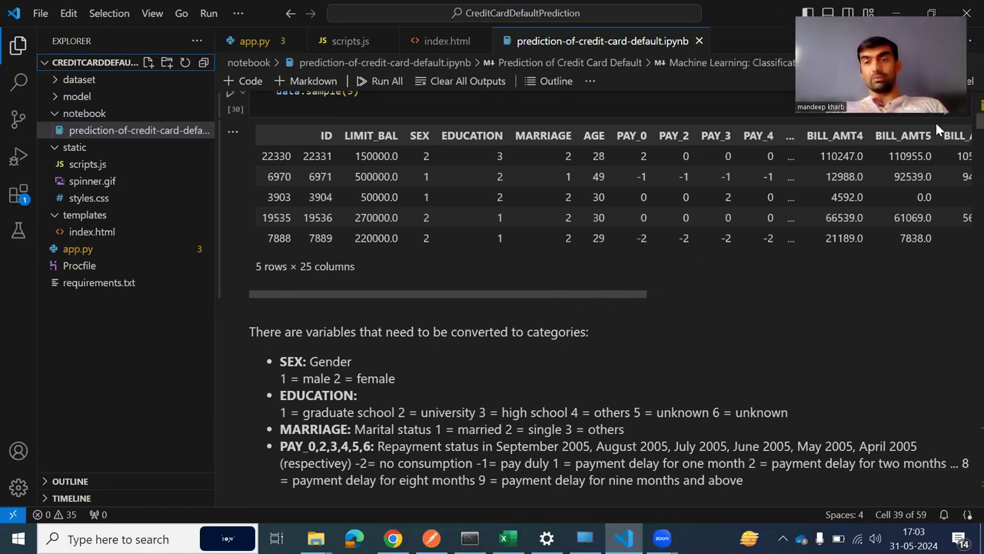
pyautogui.click(71, 114)
pyautogui.click(83, 114)
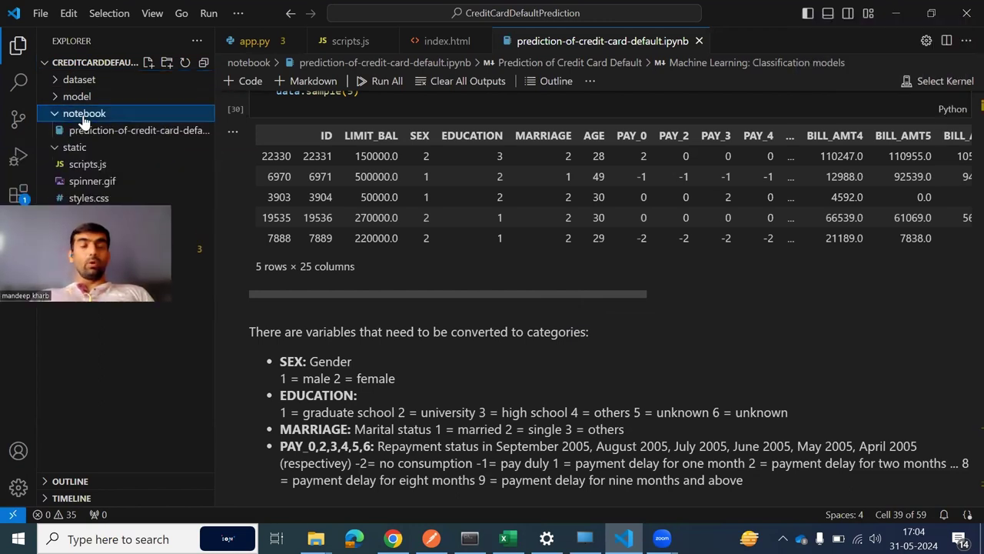
pyautogui.click(115, 132)
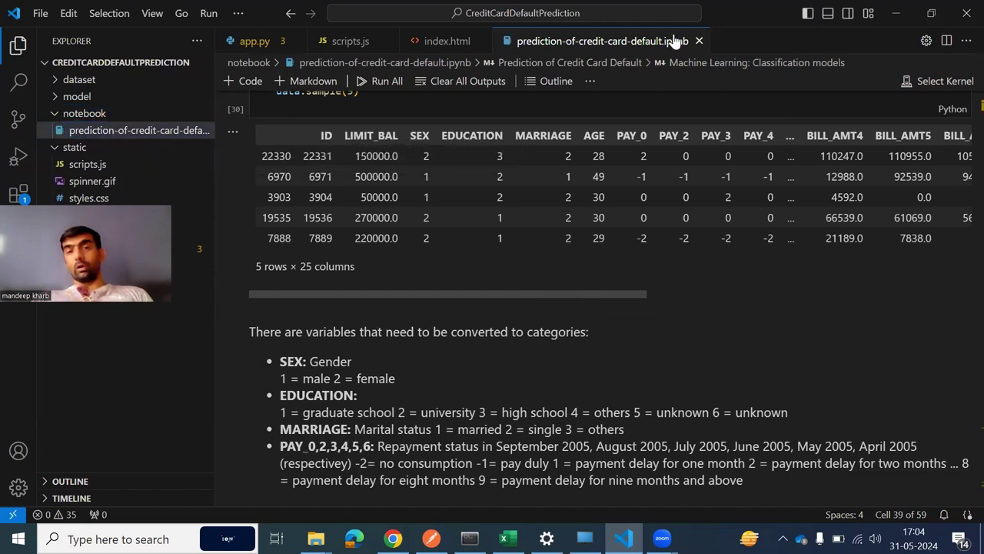
pyautogui.click(19, 45)
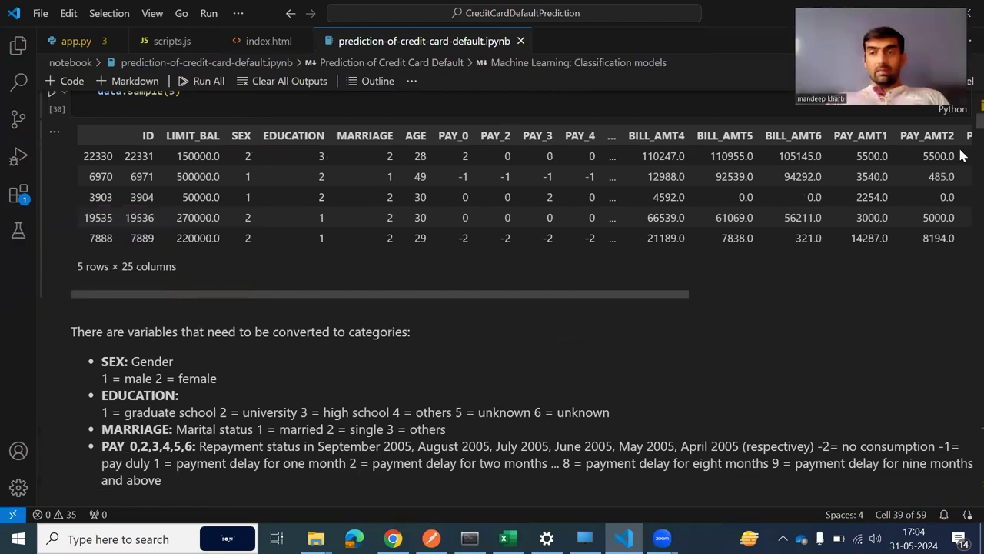
# Step: Go to the beginning of the notebook and examine its objectives and the library imports for loading data and machine learning
pyautogui.moveTo(980, 122); pyautogui.dragTo(969, 97)
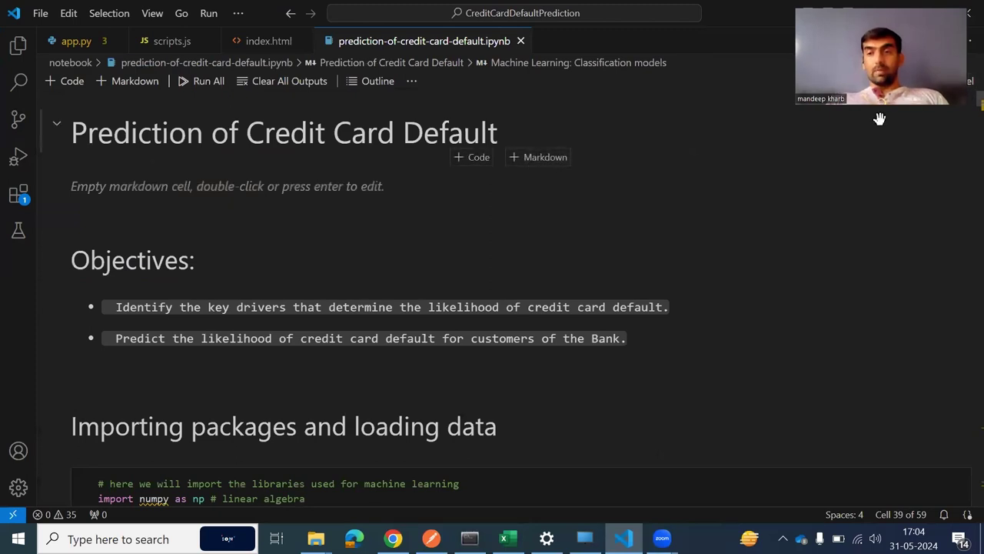
pyautogui.scroll(-4, 965, 107)
pyautogui.scroll(2, 962, 108)
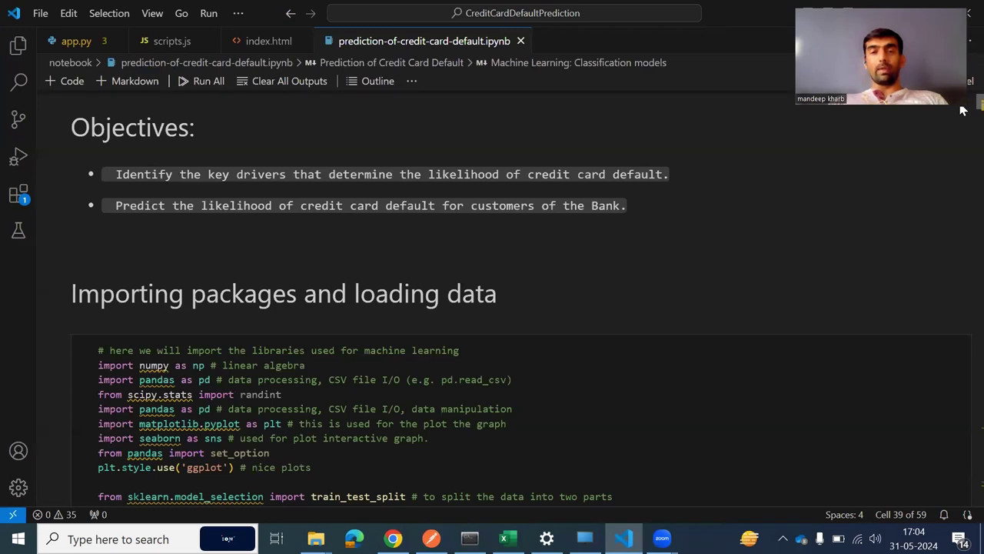
pyautogui.scroll(-3, 962, 110)
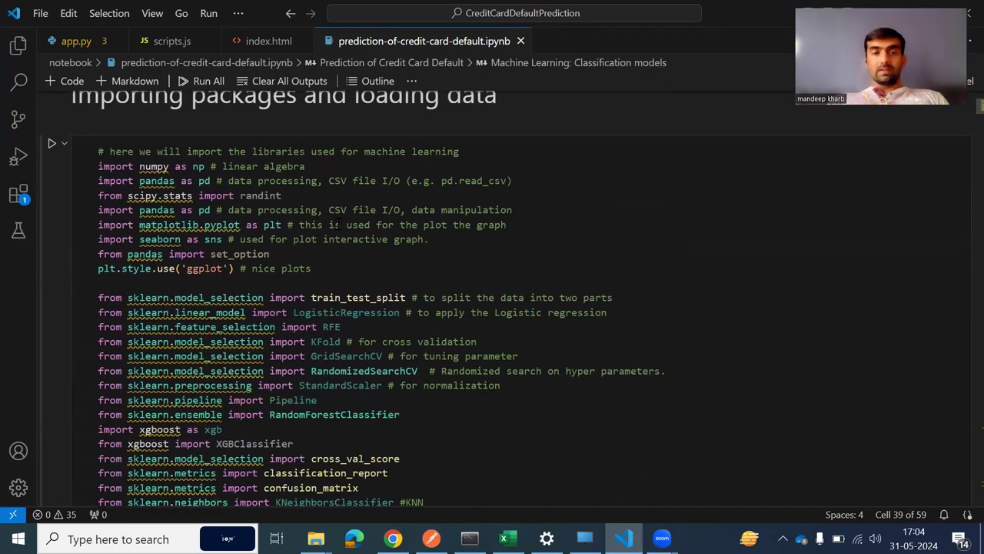
pyautogui.moveTo(150, 160)
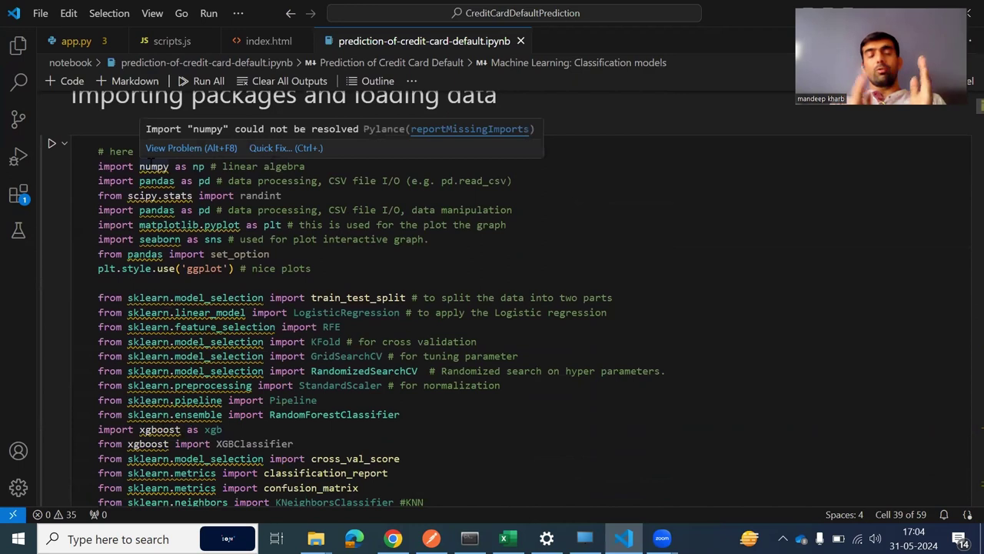